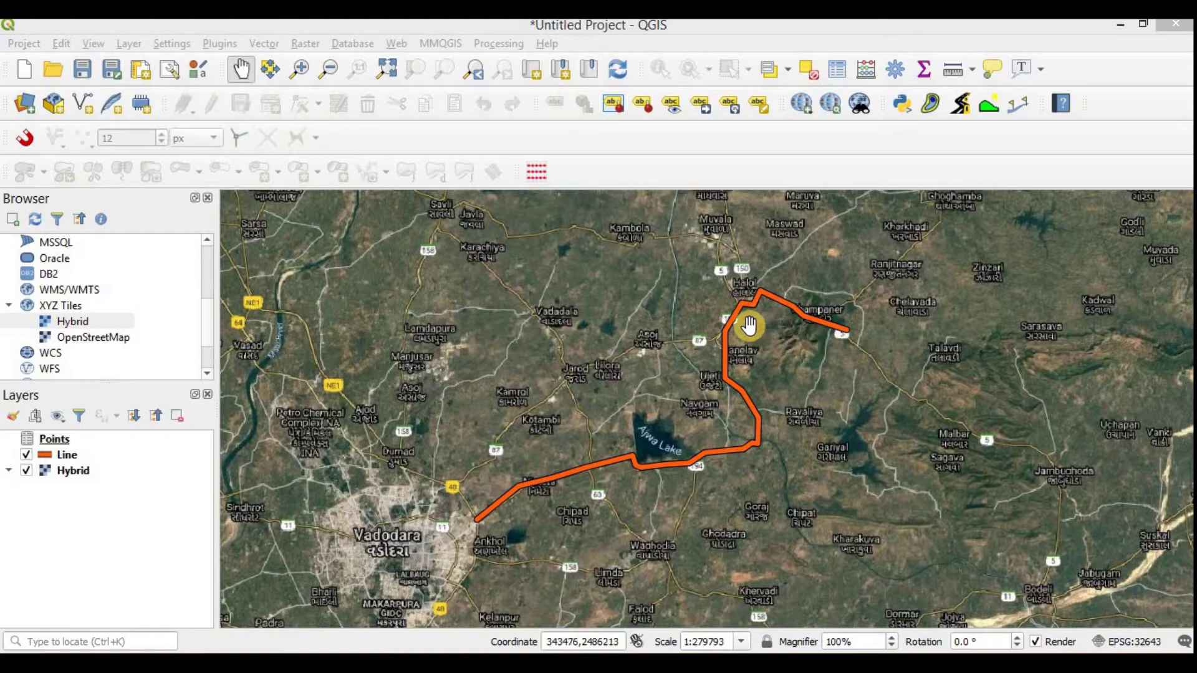
Step: Pan and zoom so the orange route from Vadodara past Ajwa Lake to Champaner fills the map
click(571, 417)
drag(571, 417, 512, 391)
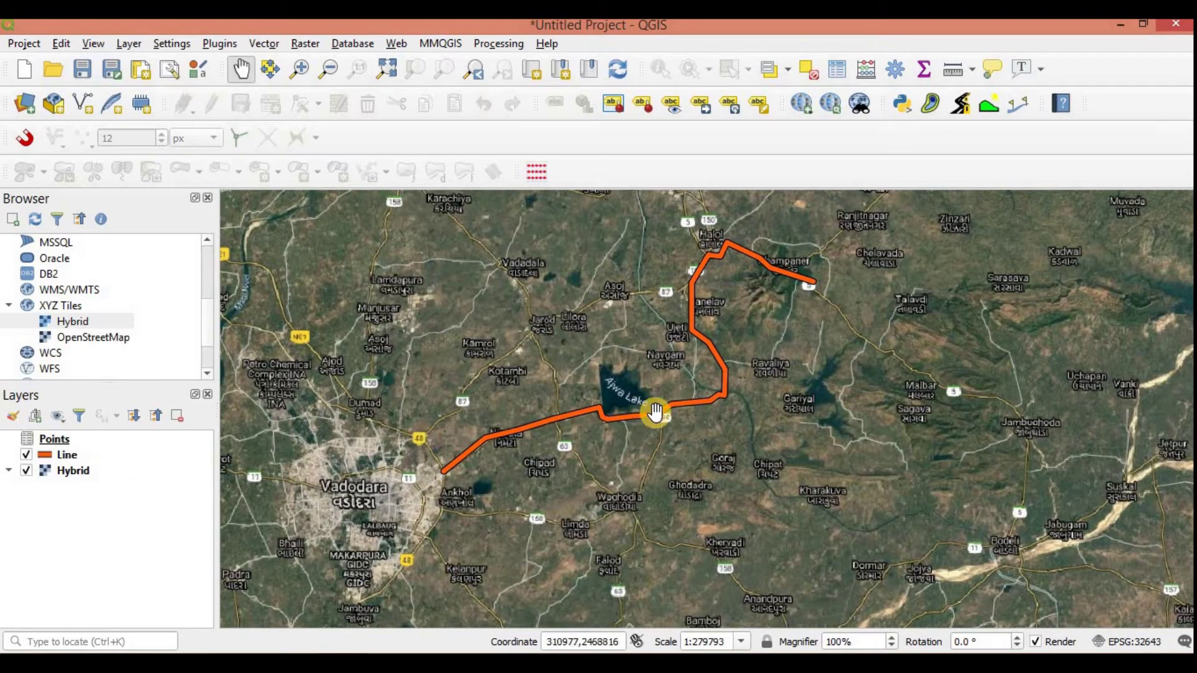
scroll(718, 324, up, 1)
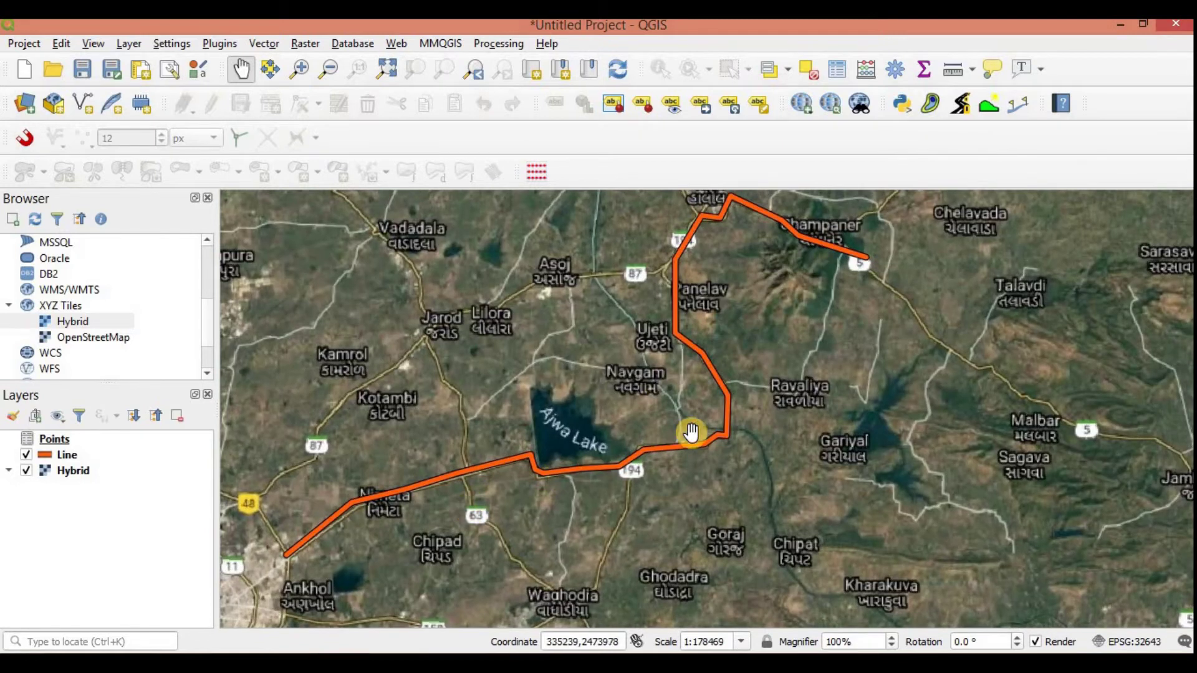
drag(749, 333, 751, 369)
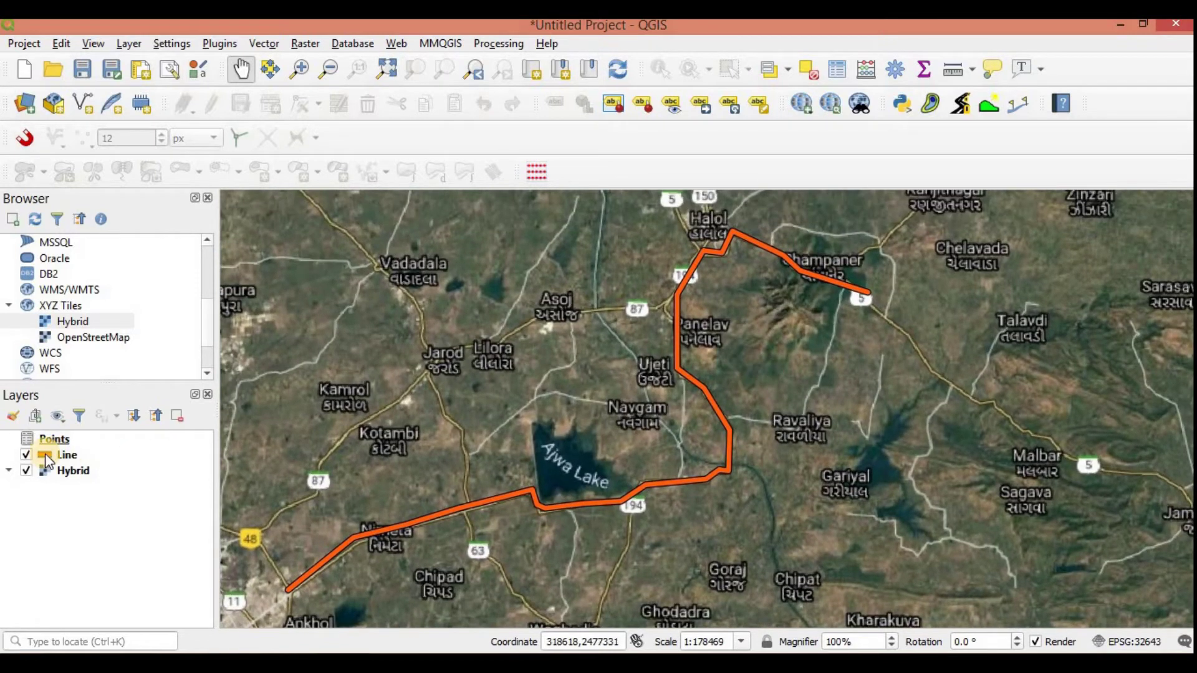
click(60, 438)
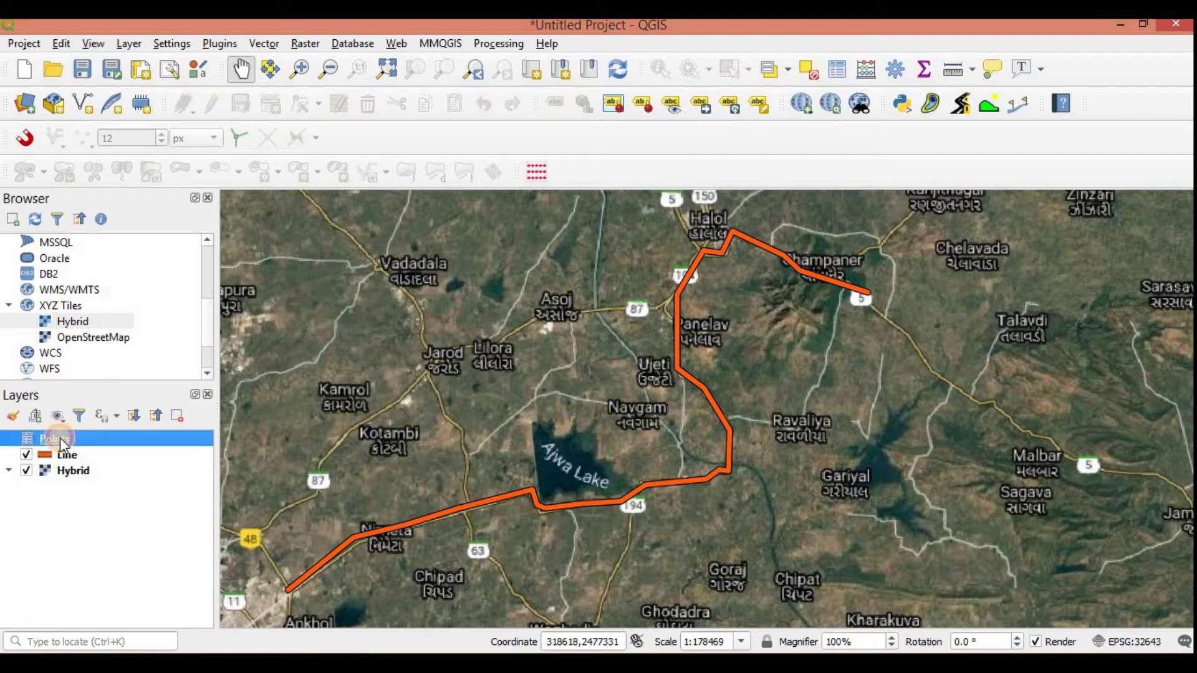
right_click(60, 438)
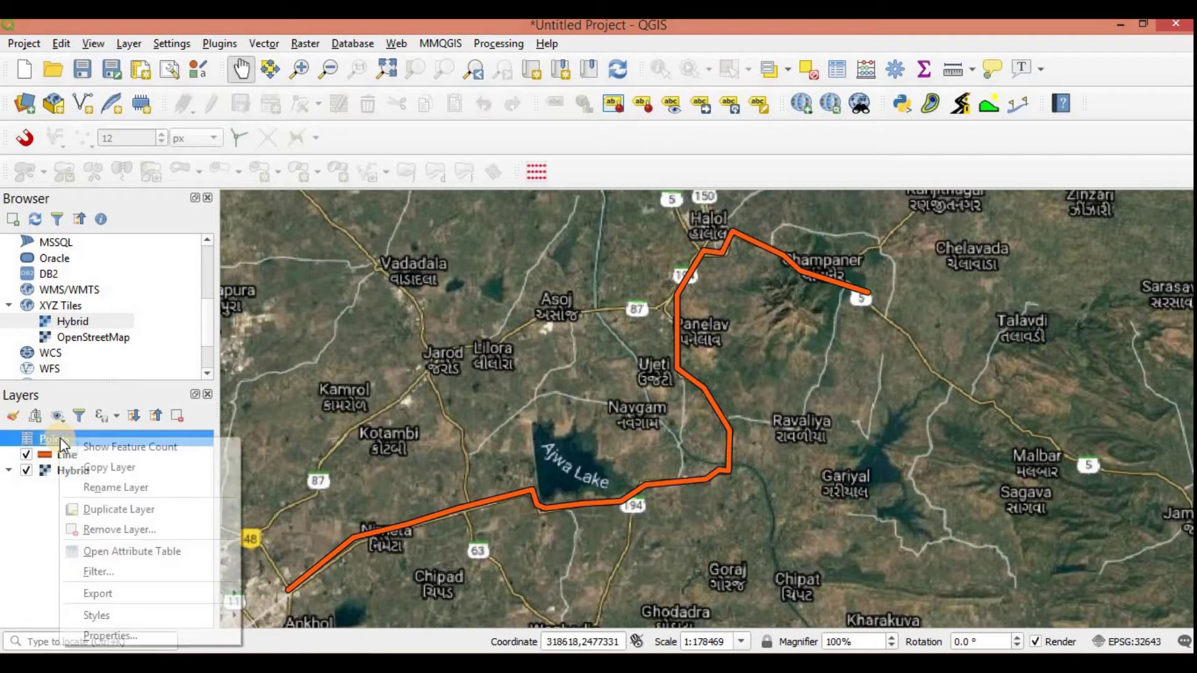
click(159, 547)
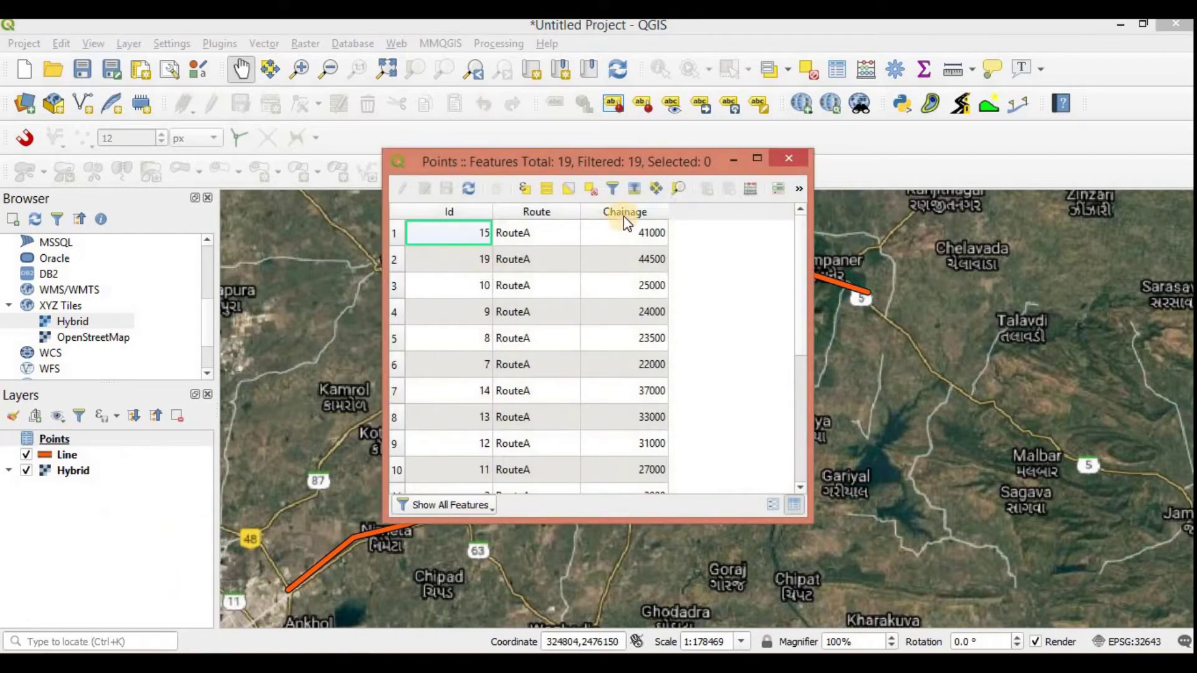
click(624, 213)
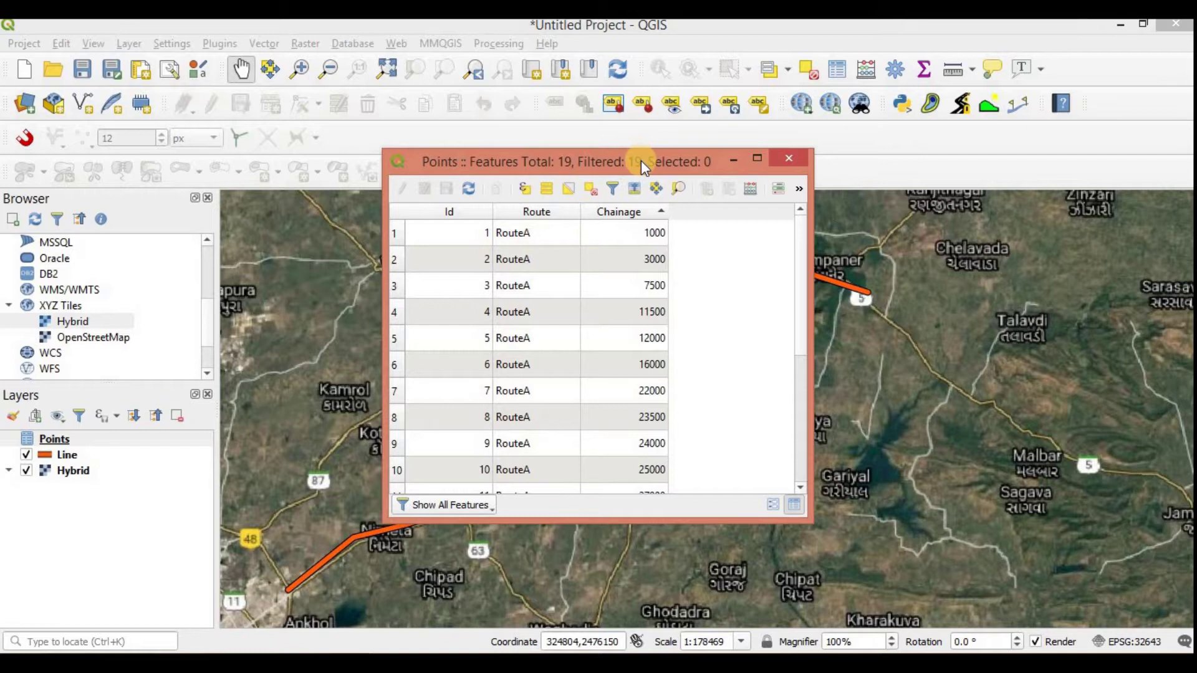
drag(641, 159, 854, 73)
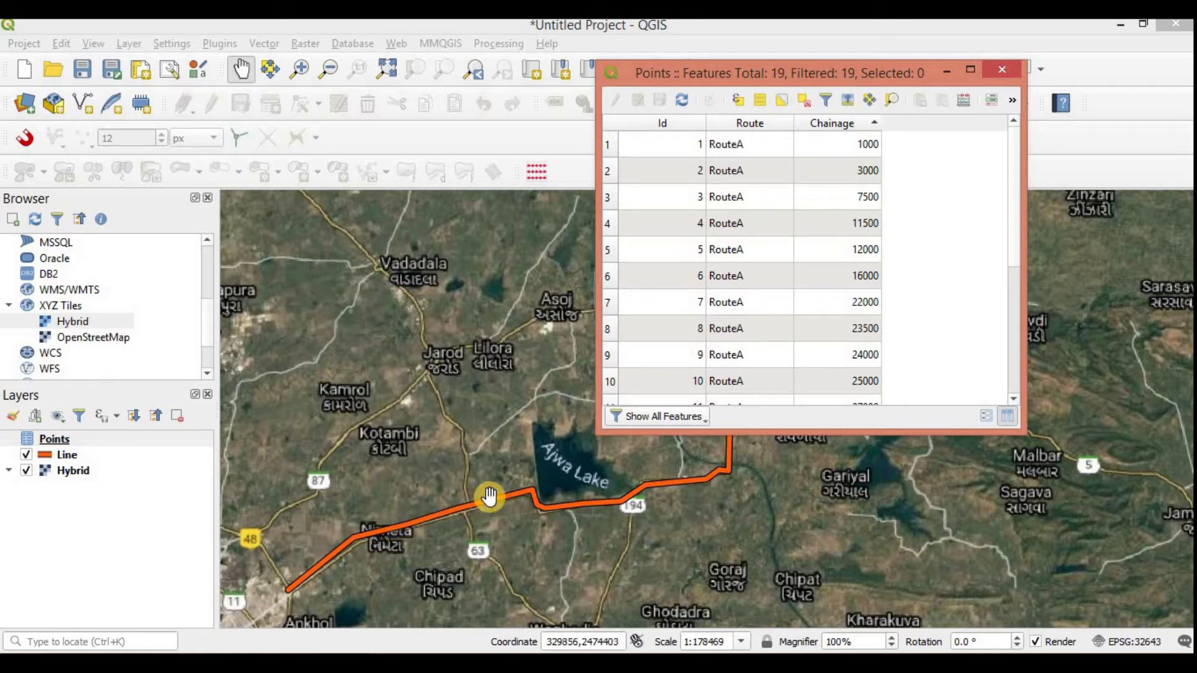
click(581, 502)
drag(655, 496, 424, 649)
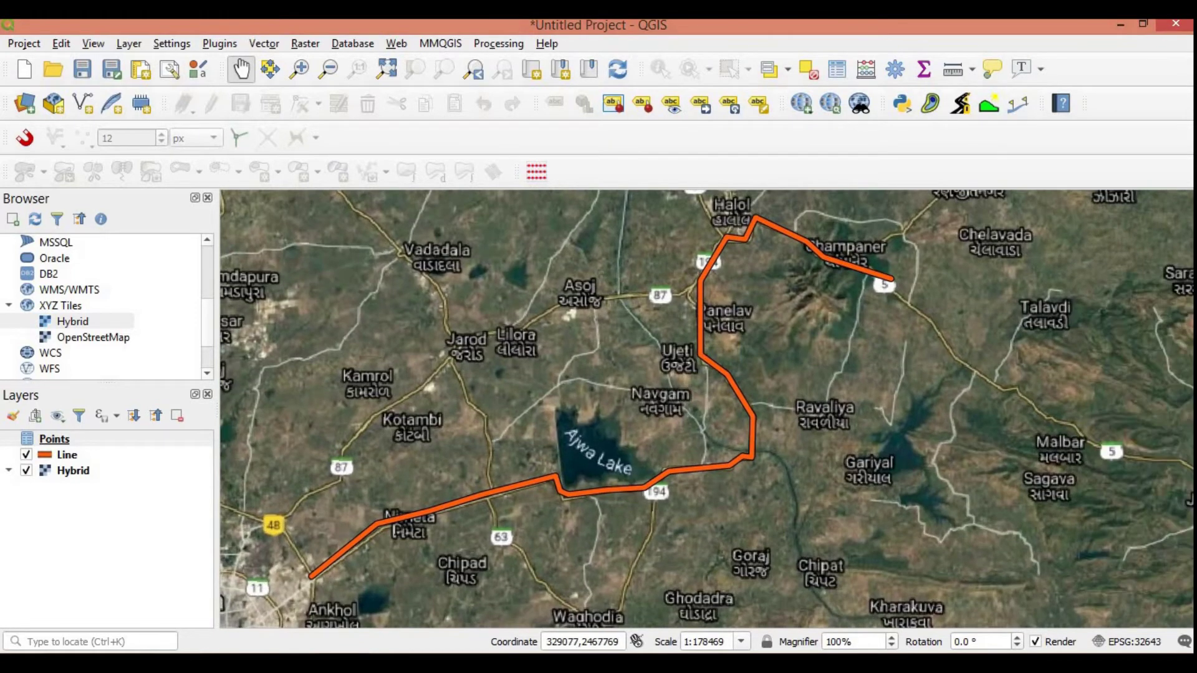
click(439, 596)
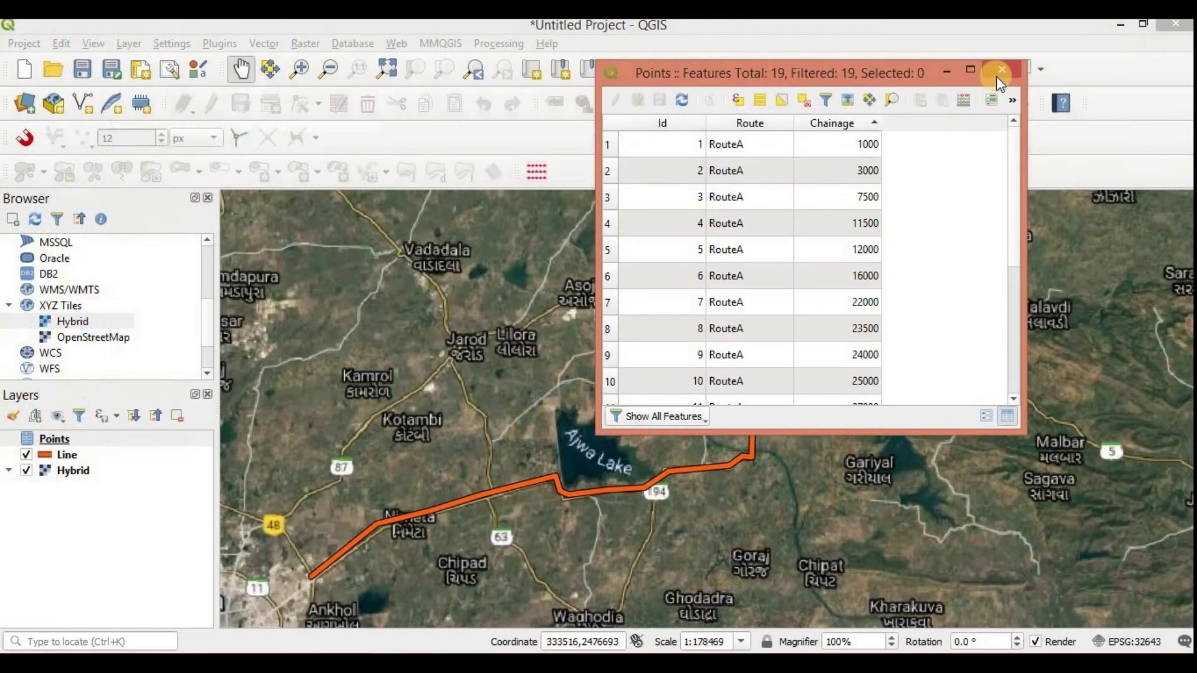
click(999, 69)
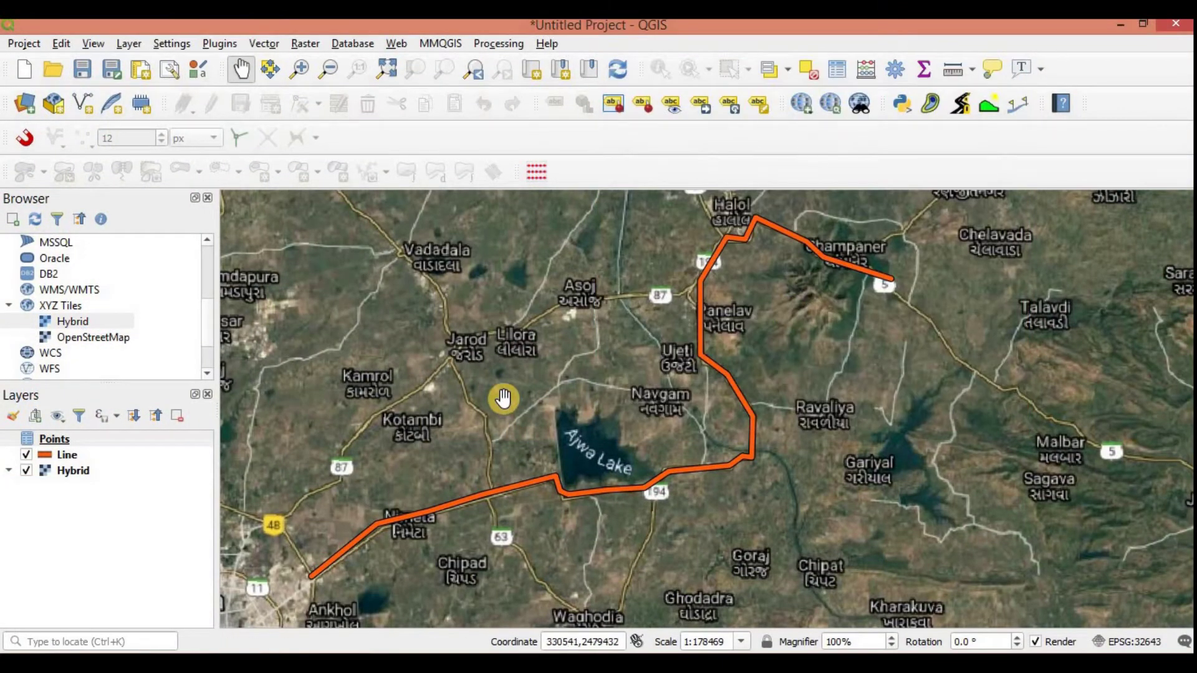
drag(533, 399, 576, 400)
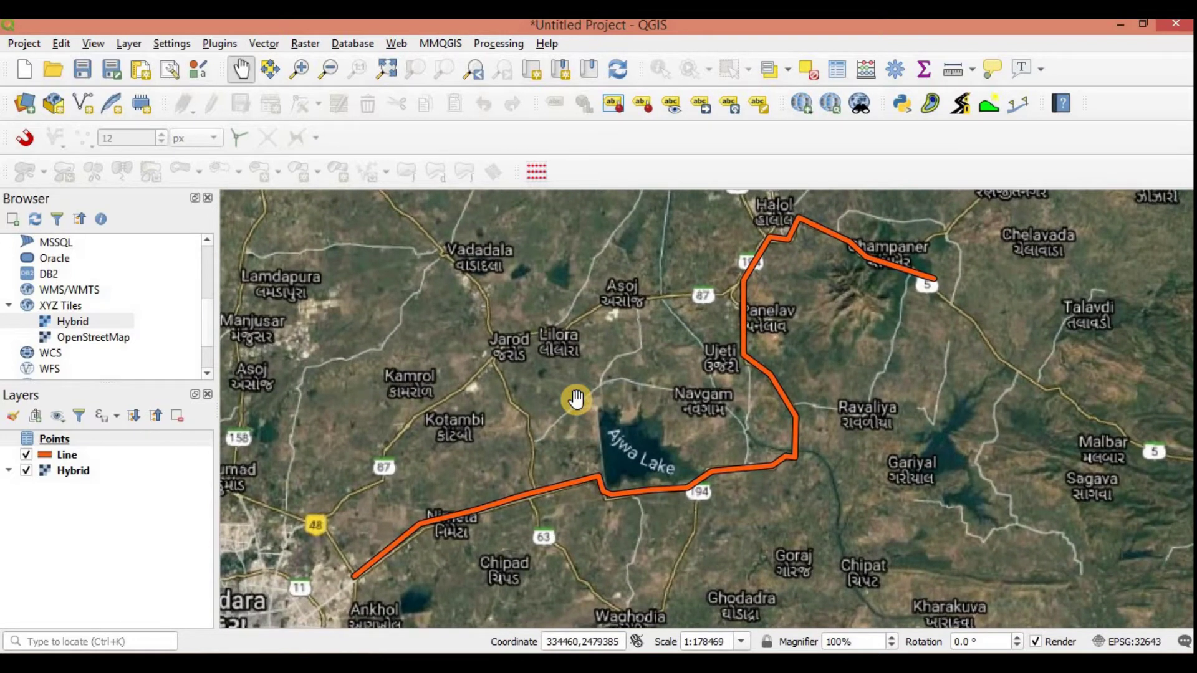
drag(645, 372, 694, 370)
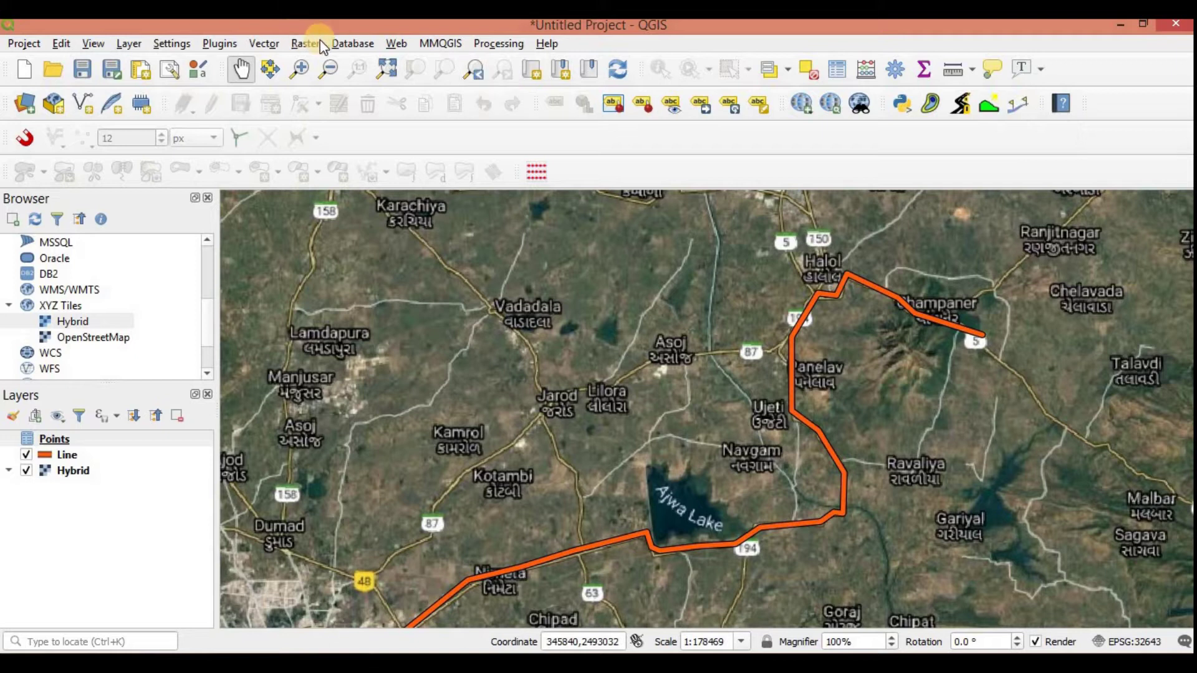
click(226, 43)
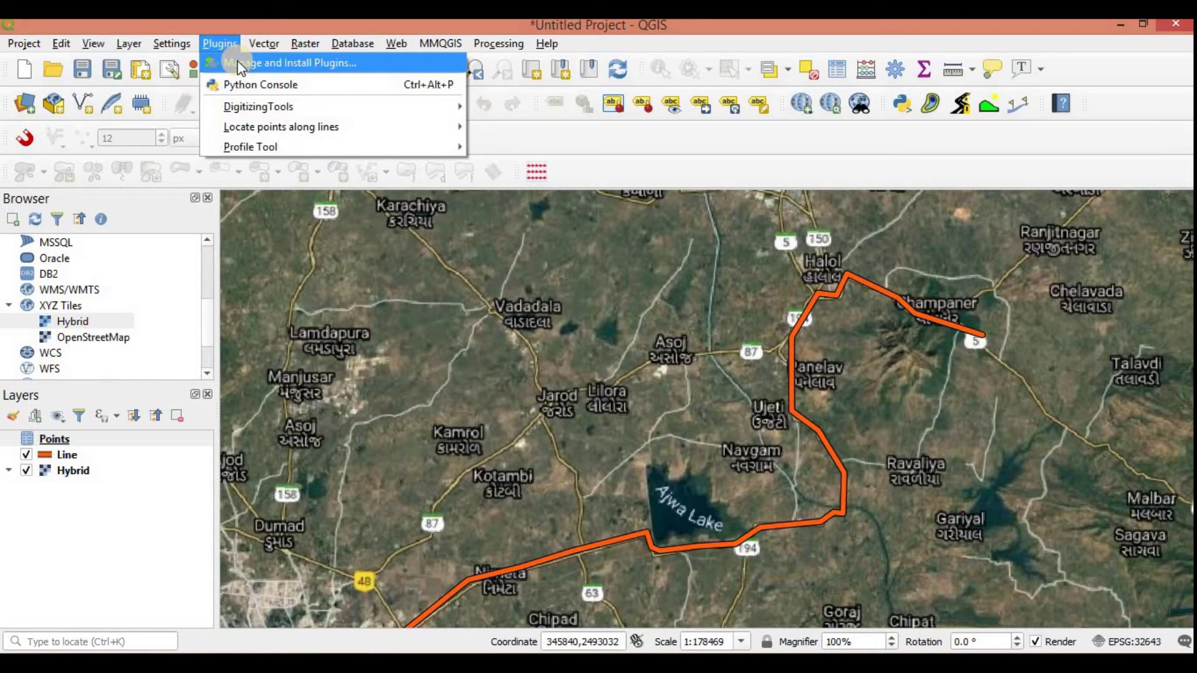
click(239, 65)
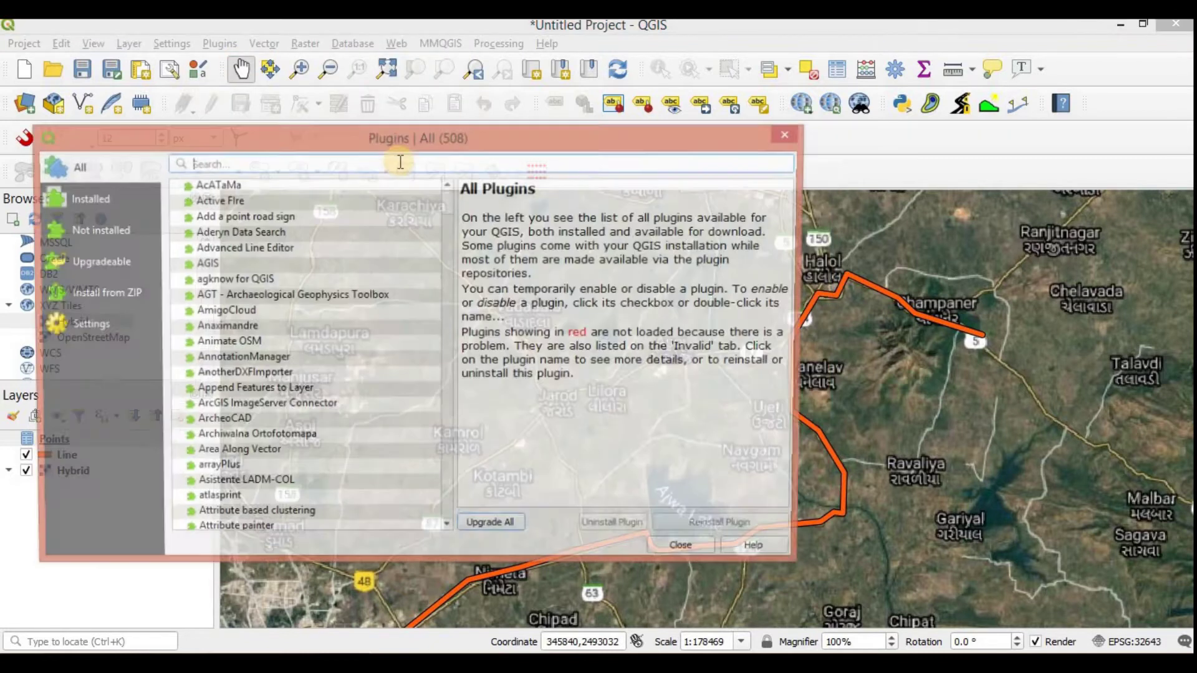
text(qchai)
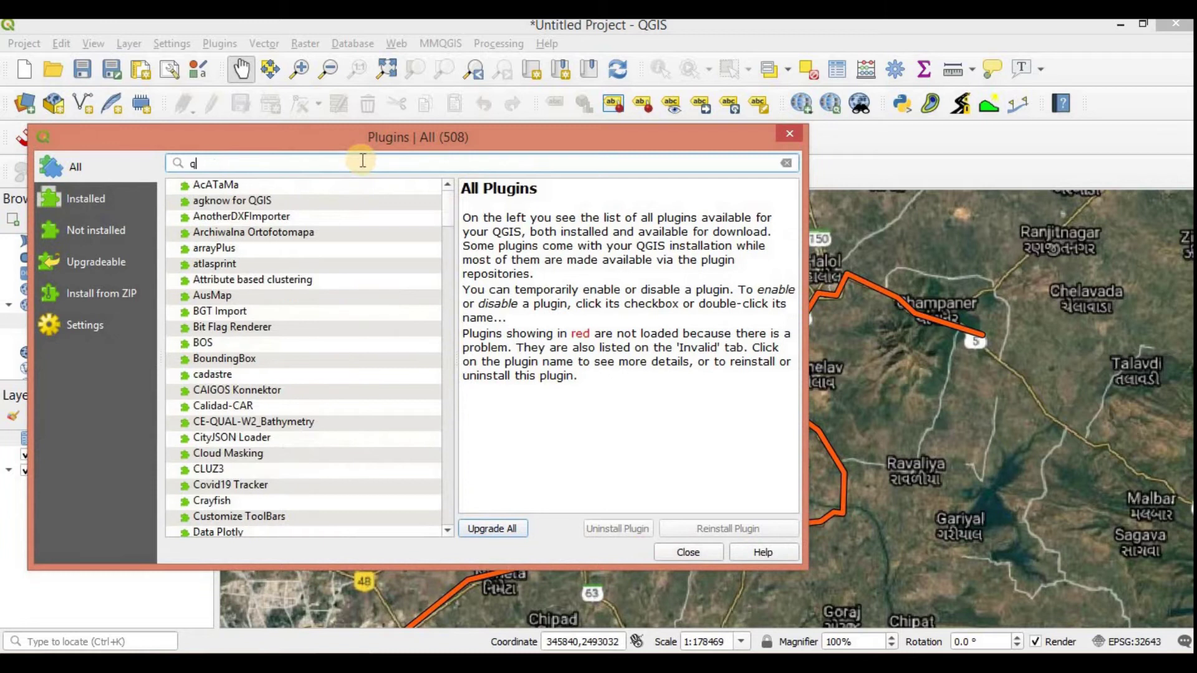
click(257, 189)
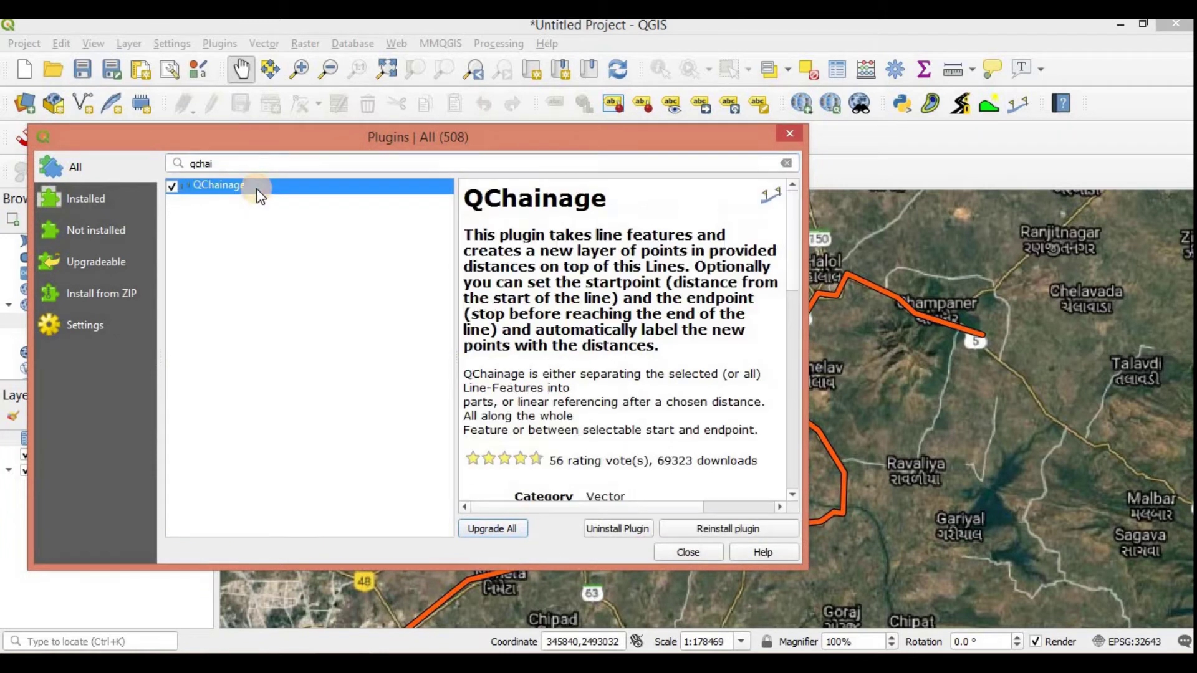
double_click(234, 164)
text(lrs)
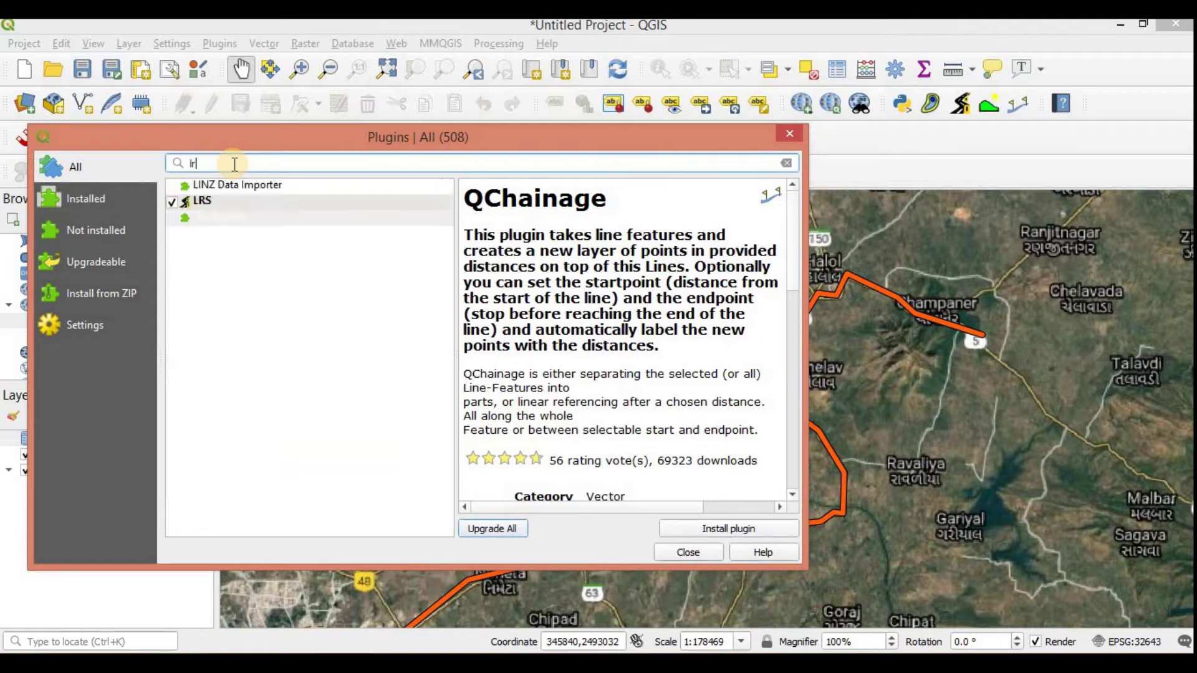
click(248, 189)
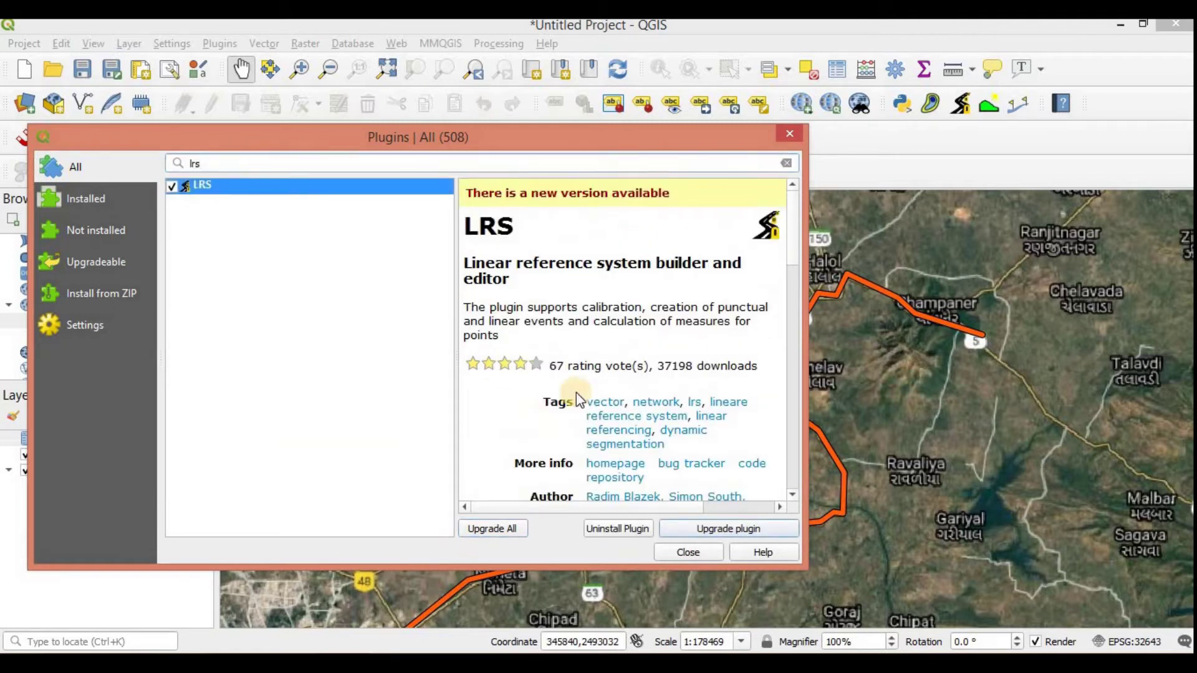
click(790, 138)
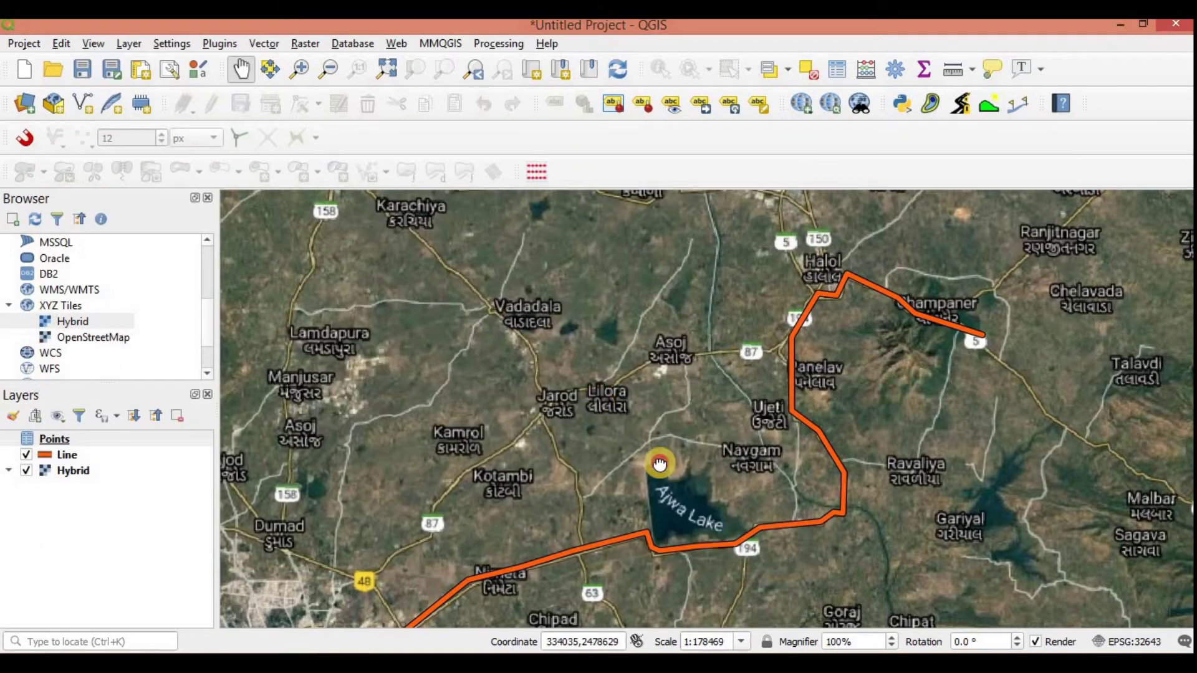
Step: Run QChainage on the Line layer with a 1000 meter interval, outputting to chain_Line
drag(660, 464, 660, 432)
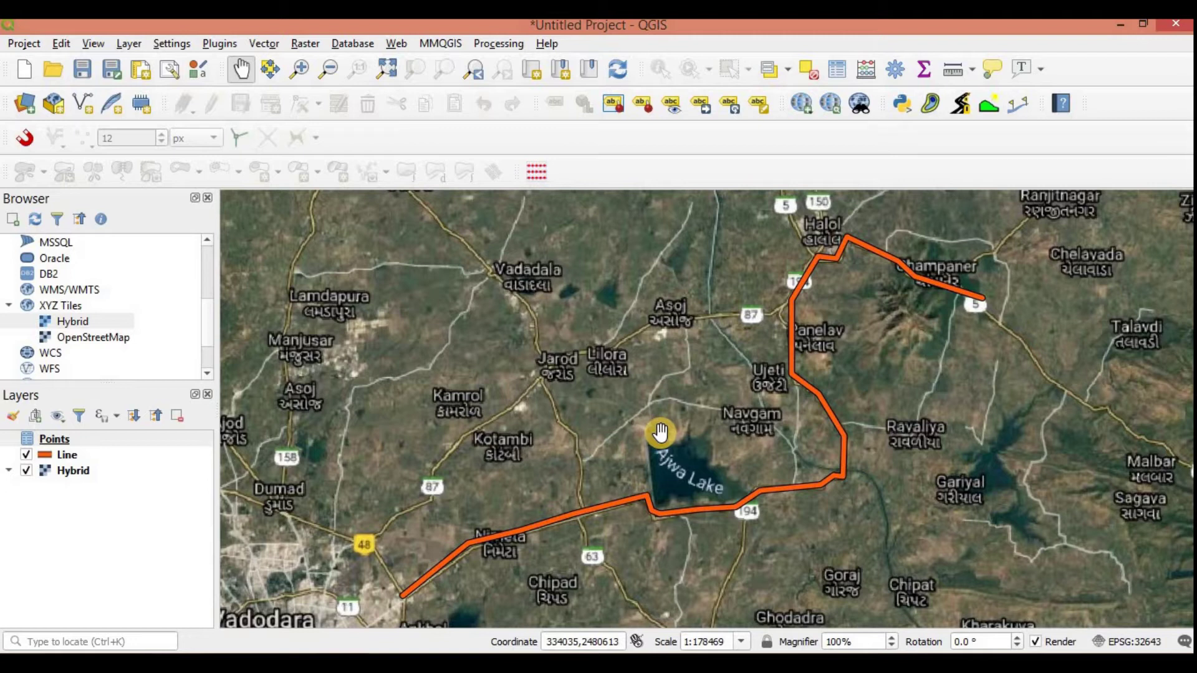
click(1019, 105)
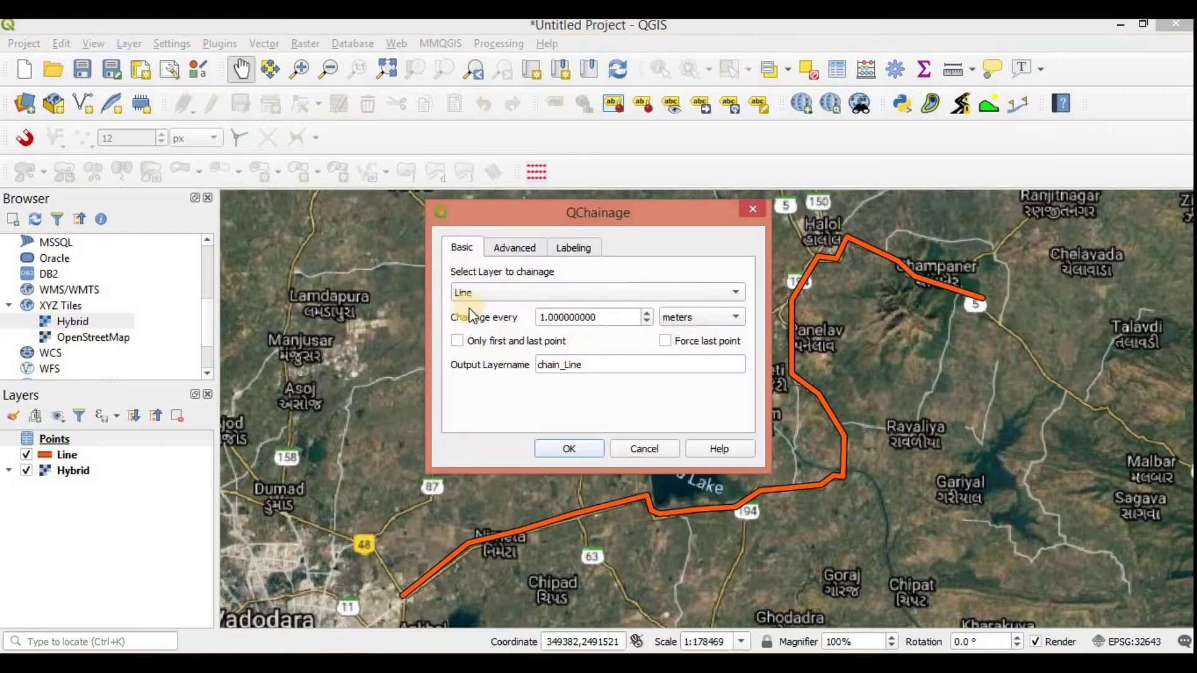
click(499, 295)
click(612, 317)
drag(605, 317, 538, 323)
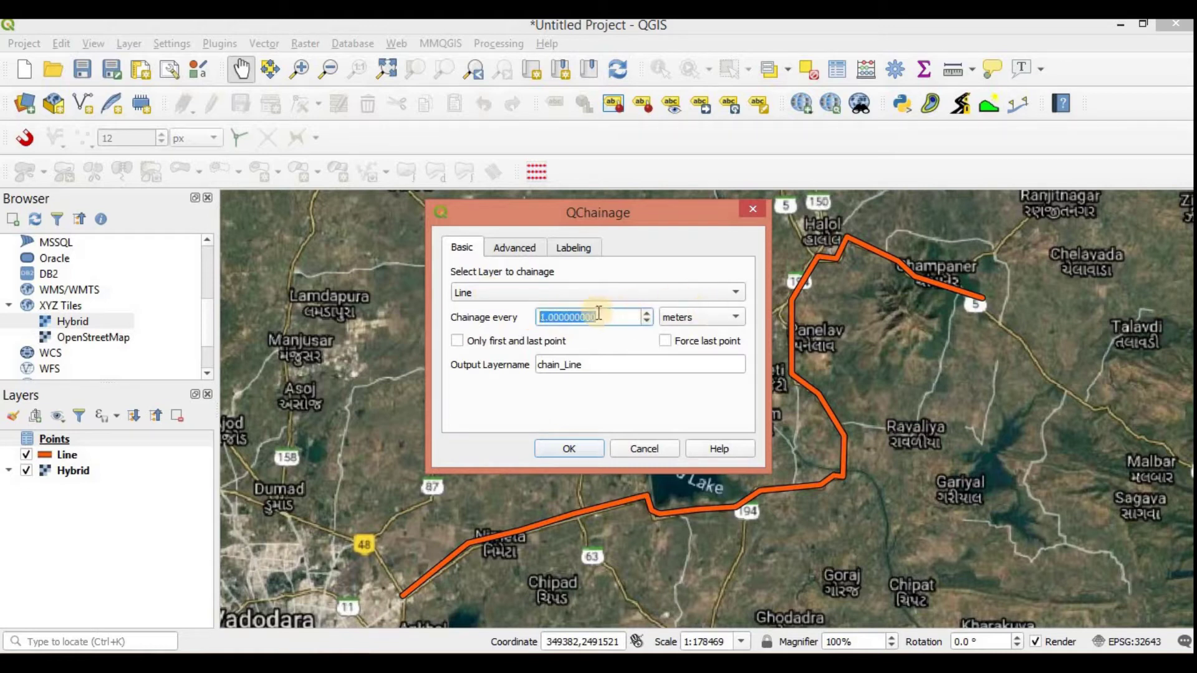
text(10)
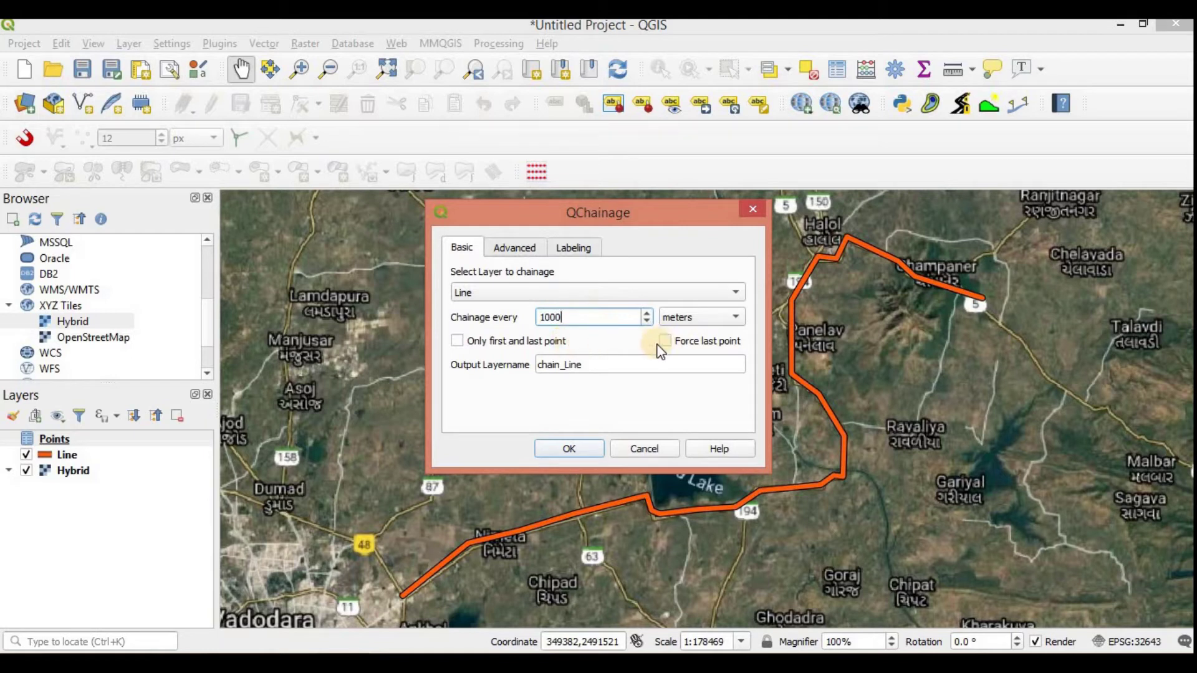
Step: Generate the chain_Line points every 1000 m and bring the route's south-west end into view
click(584, 445)
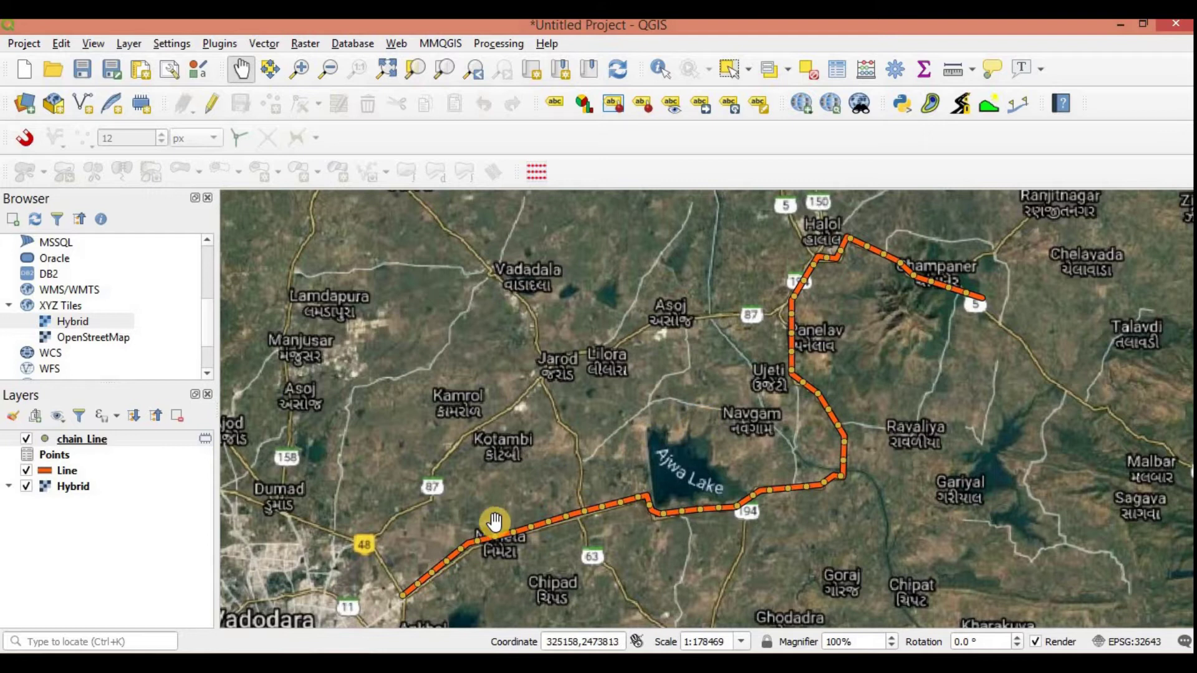
scroll(409, 597, up, 3)
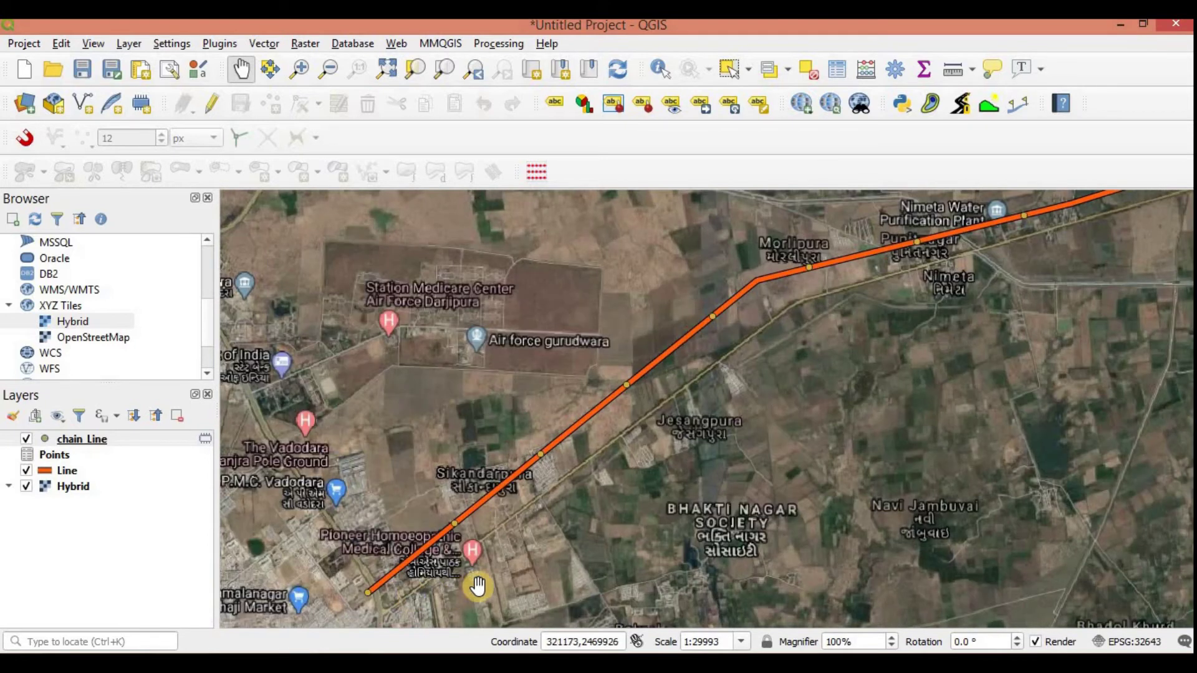
drag(476, 582, 553, 494)
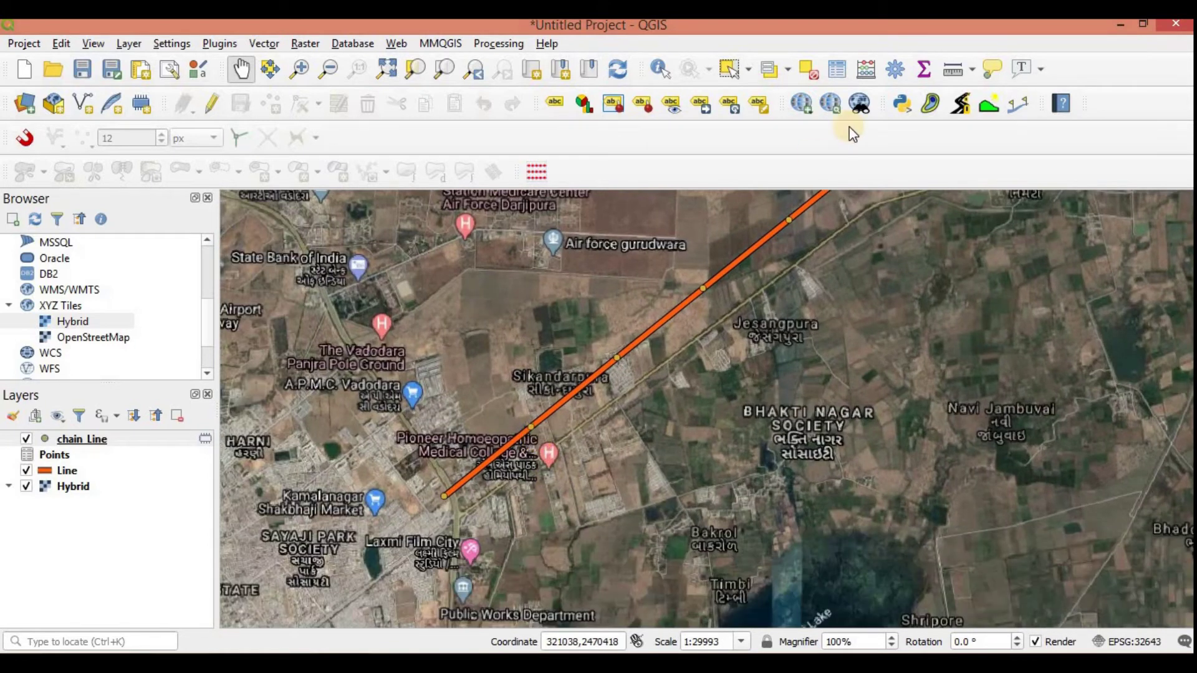
Step: Measure along the route line (2825.599 m), then close the Measure window and zoom out
click(953, 71)
click(442, 497)
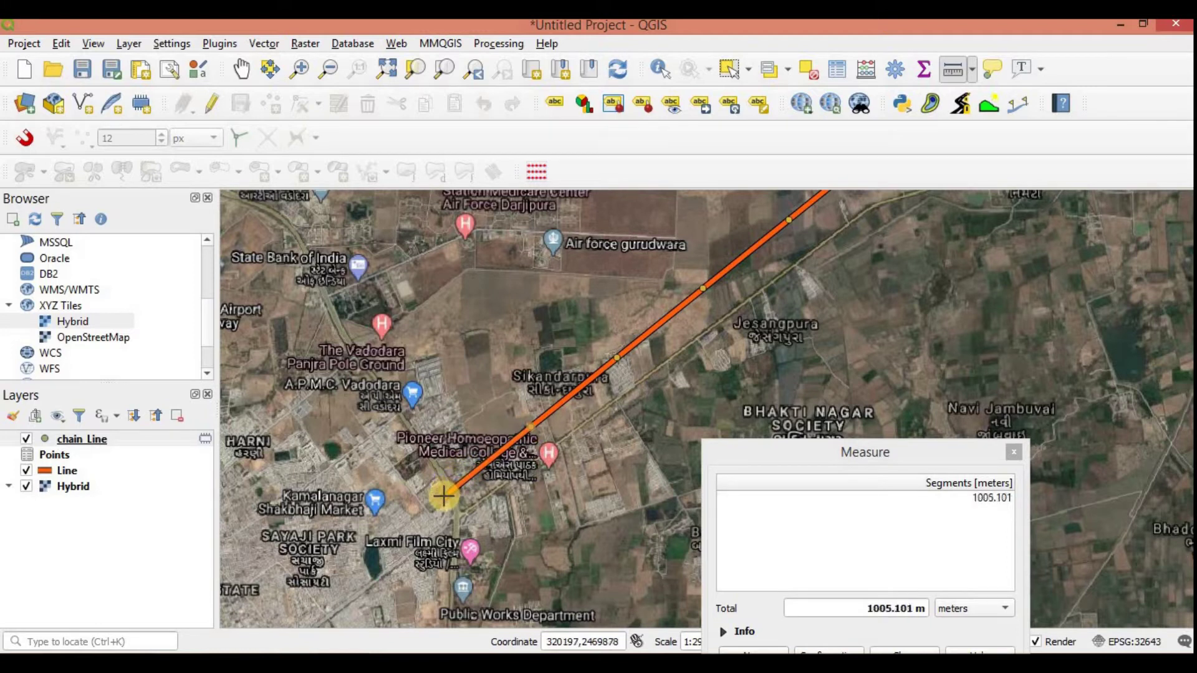
drag(859, 451, 691, 297)
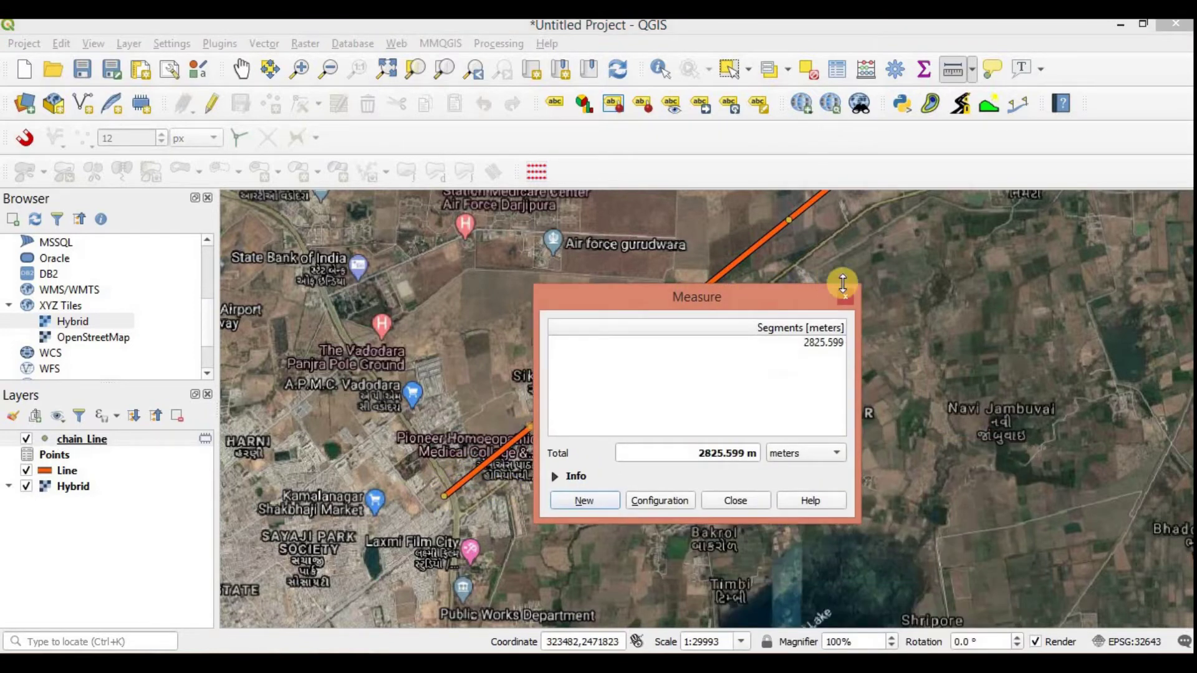
click(865, 371)
scroll(864, 377, down, 3)
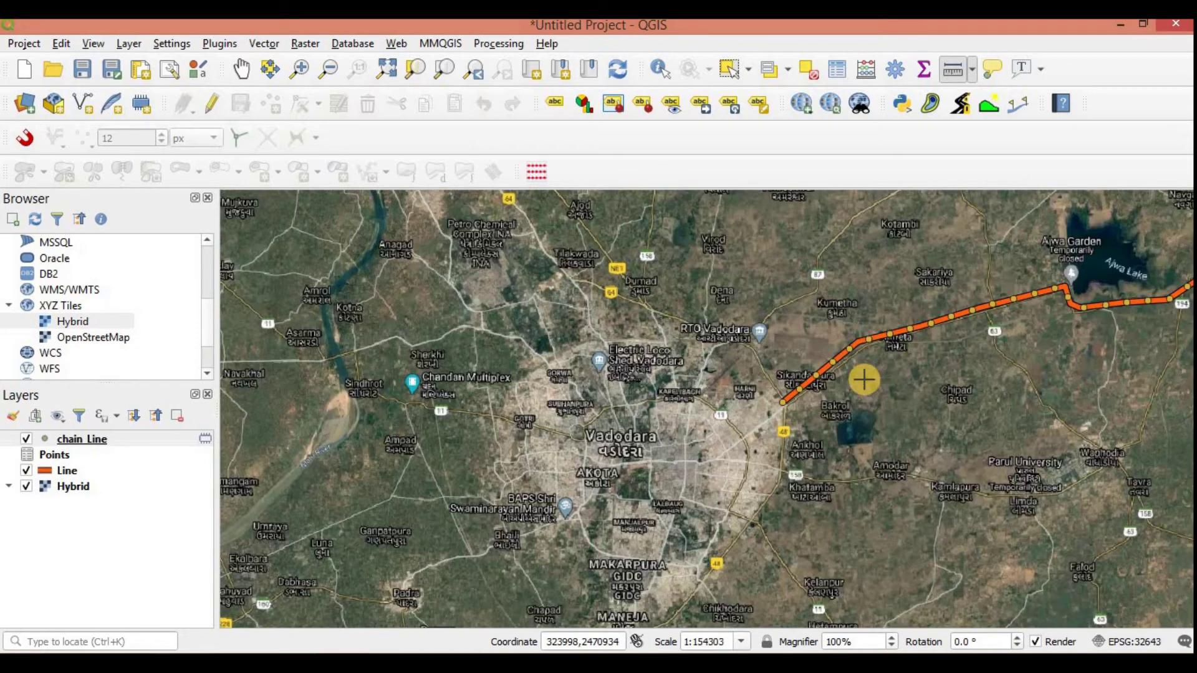
Step: Hide the Hybrid satellite basemap and rezoom on the route and its chain points
scroll(977, 337, down, 3)
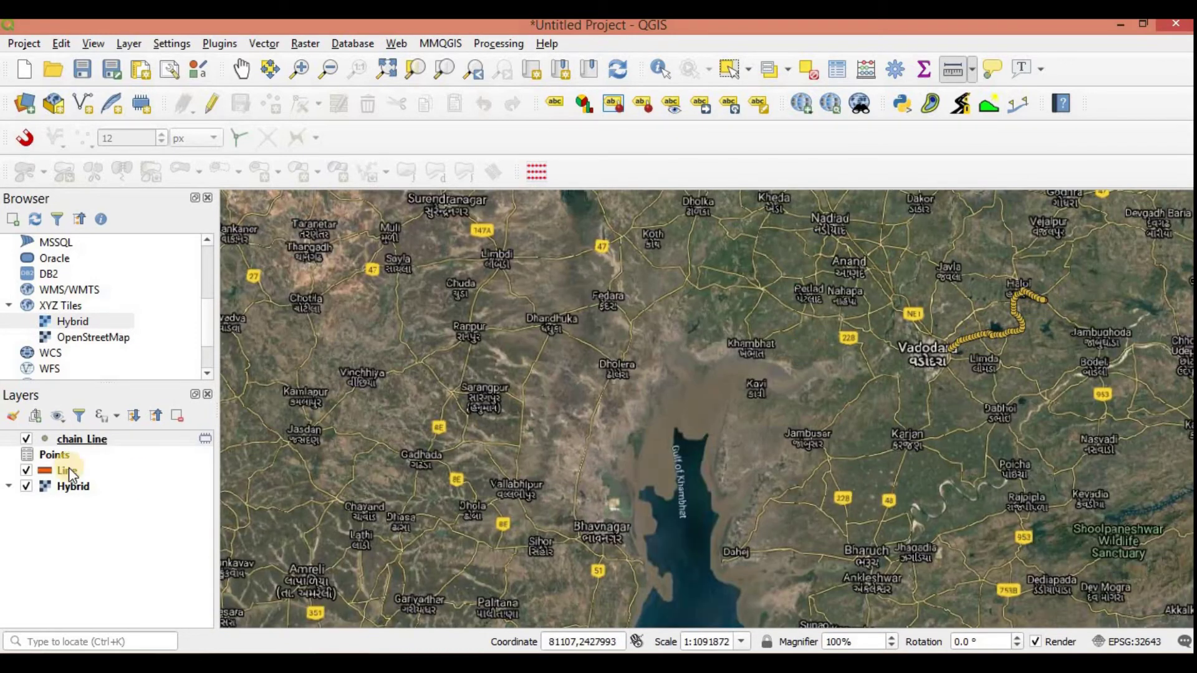
click(26, 487)
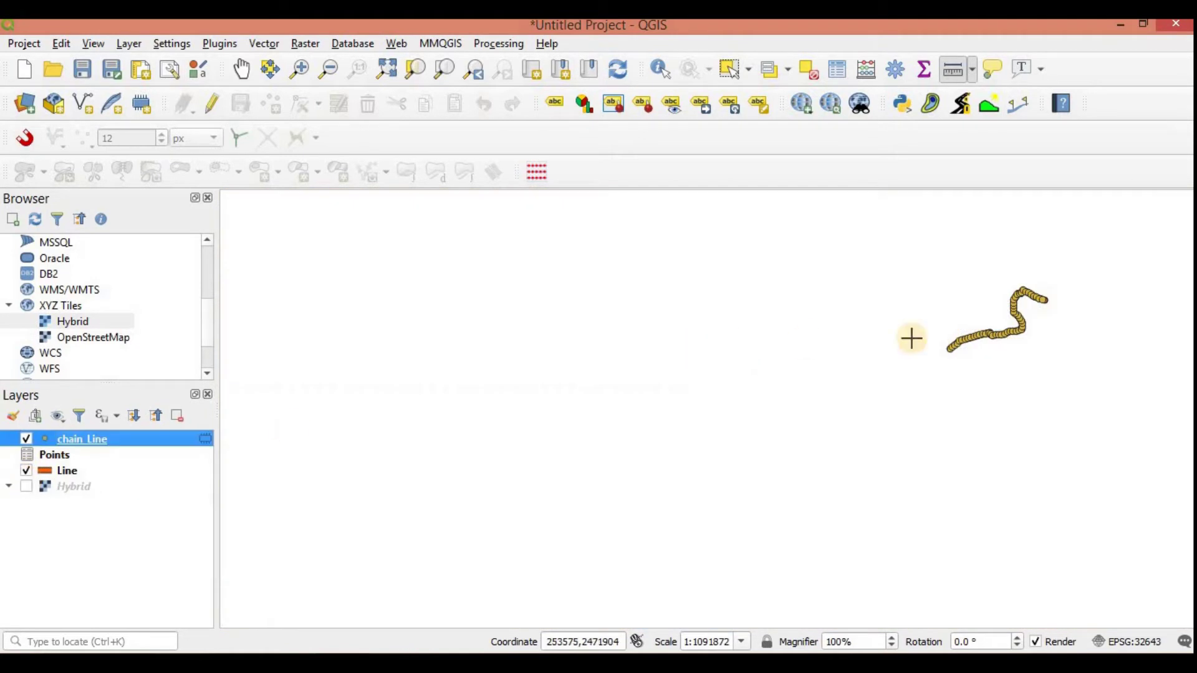
scroll(1076, 316, up, 3)
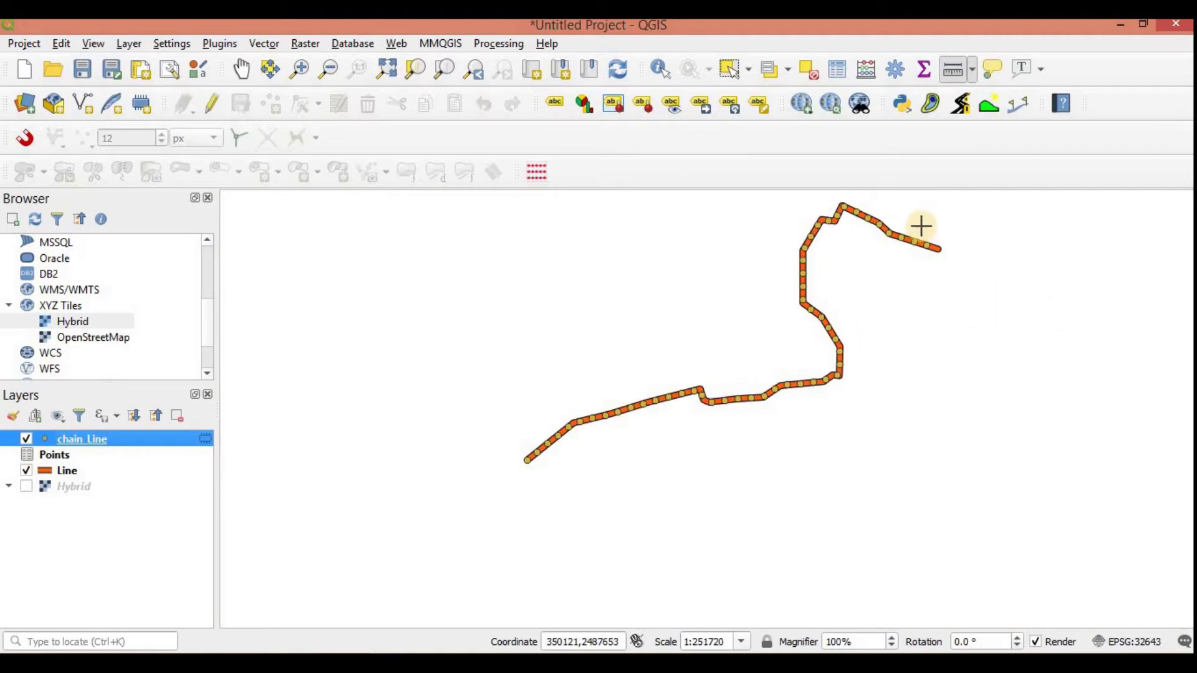
scroll(922, 226, up, 1)
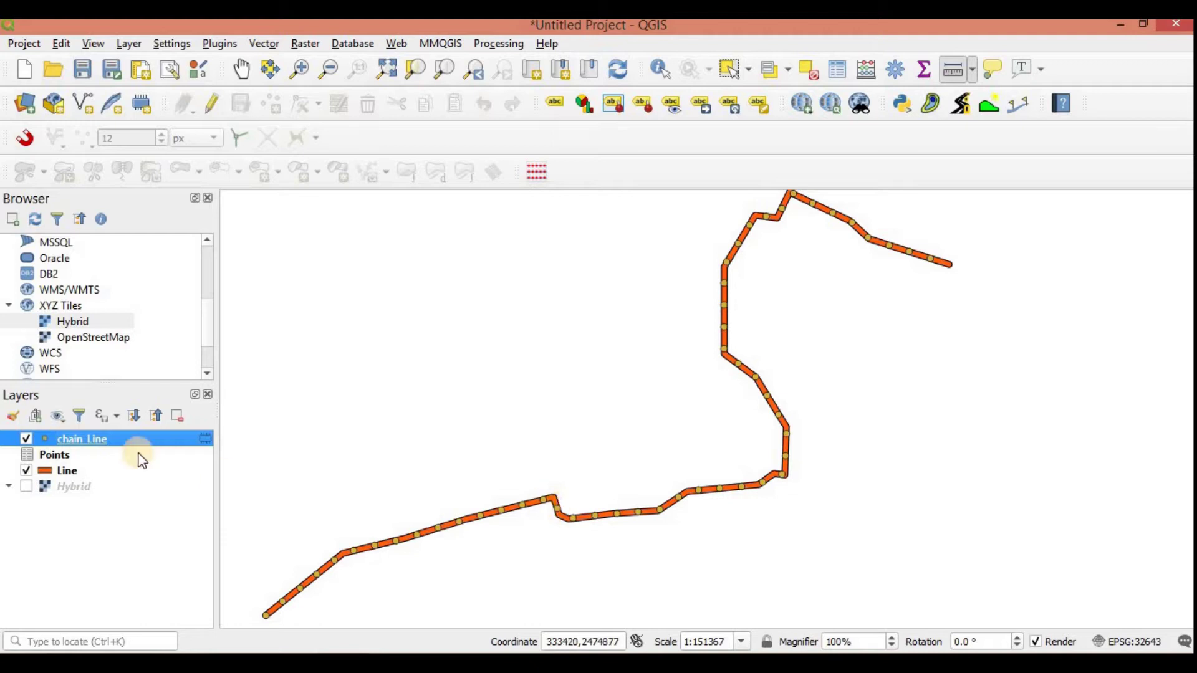
Step: Open the Points layer's attribute table and sort it by Chainage
click(103, 455)
right_click(102, 452)
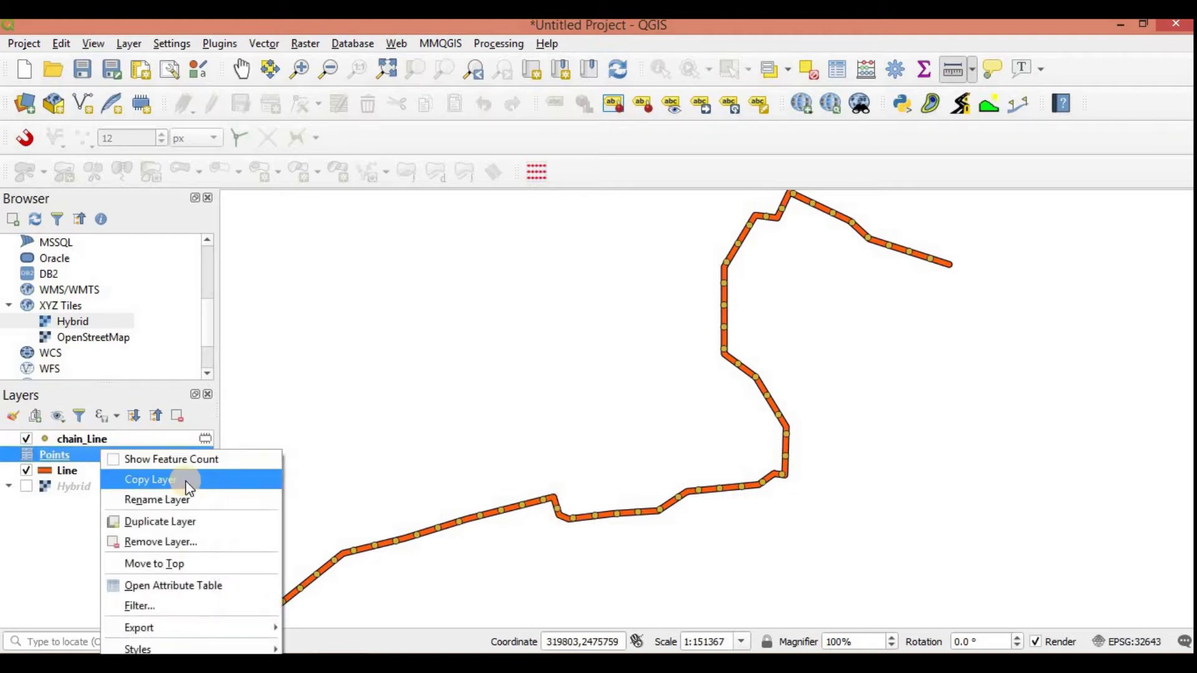
click(213, 584)
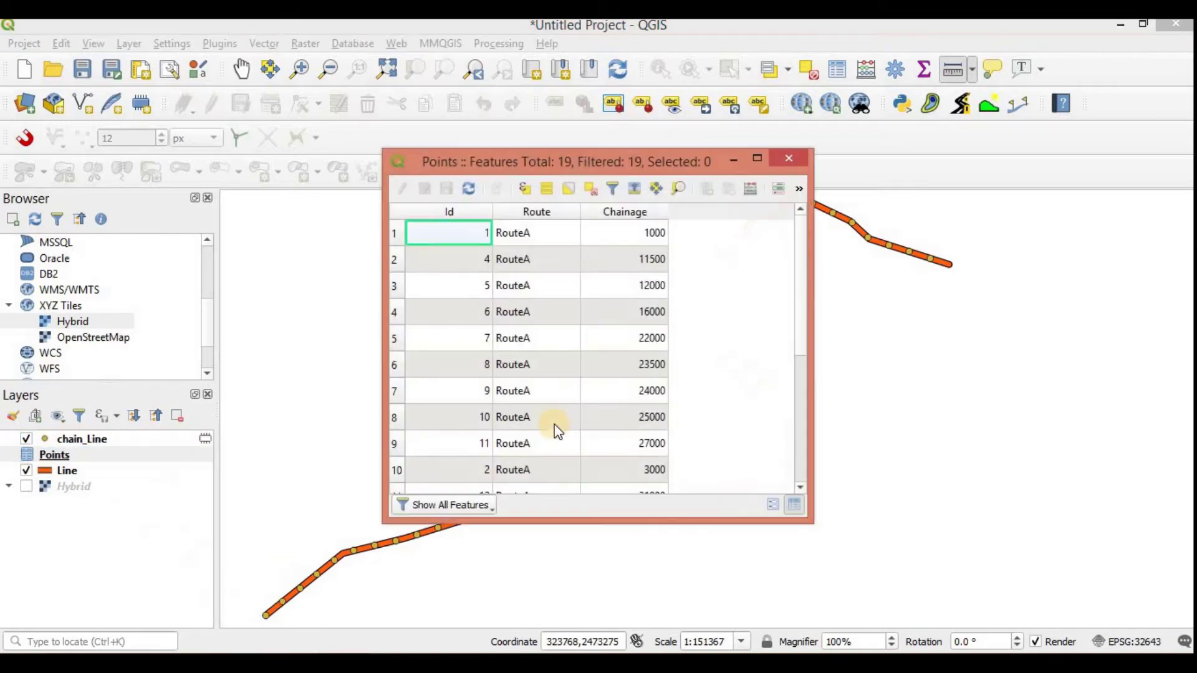
click(602, 211)
Step: Close the Points table, dock the LRS panel from Vector > LRS, and show its Calibration tab
click(788, 160)
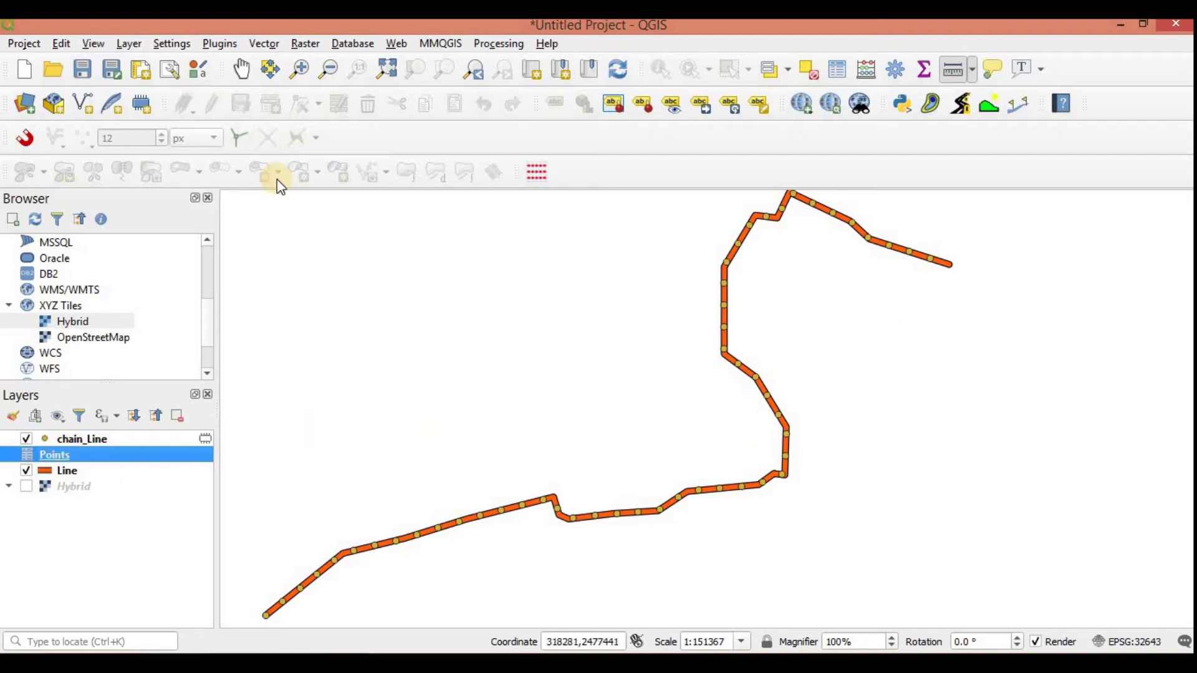
click(220, 44)
mouse_move(281, 44)
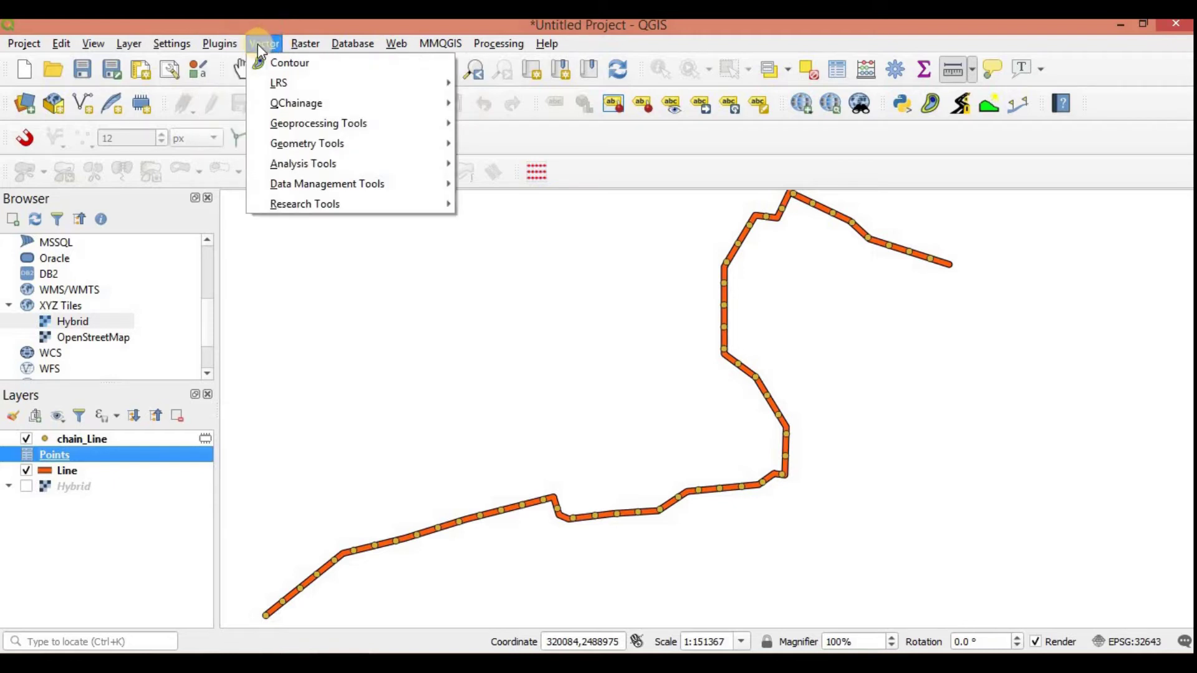
mouse_move(383, 83)
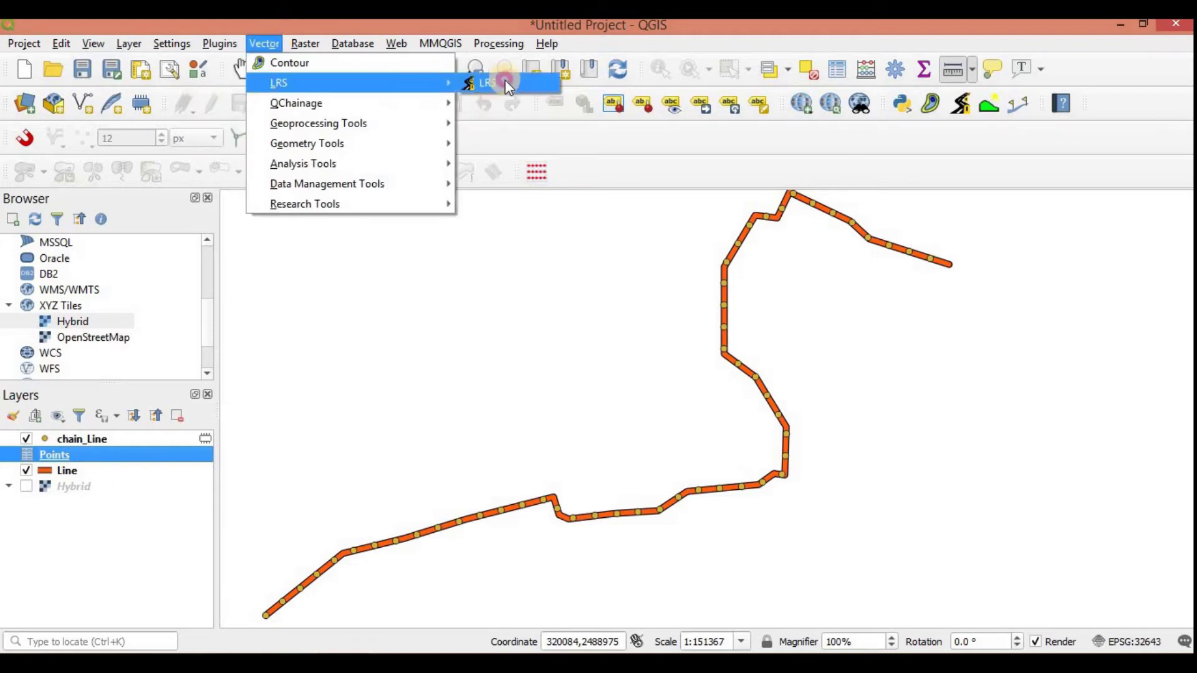
click(504, 83)
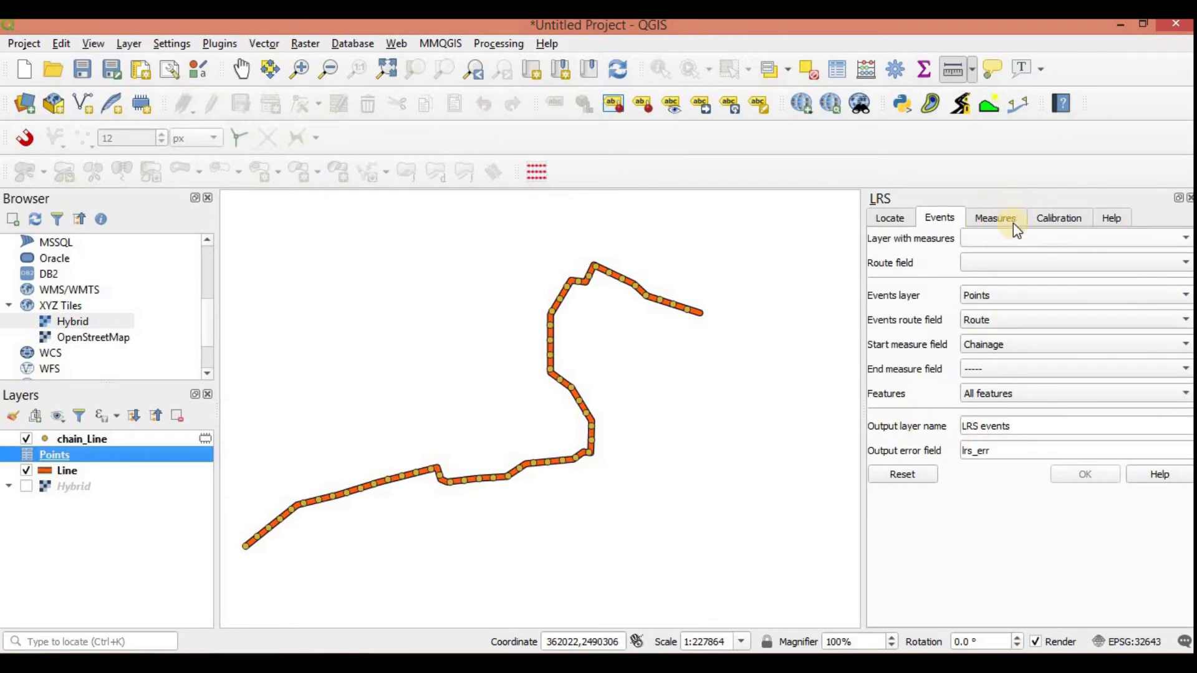
click(1058, 219)
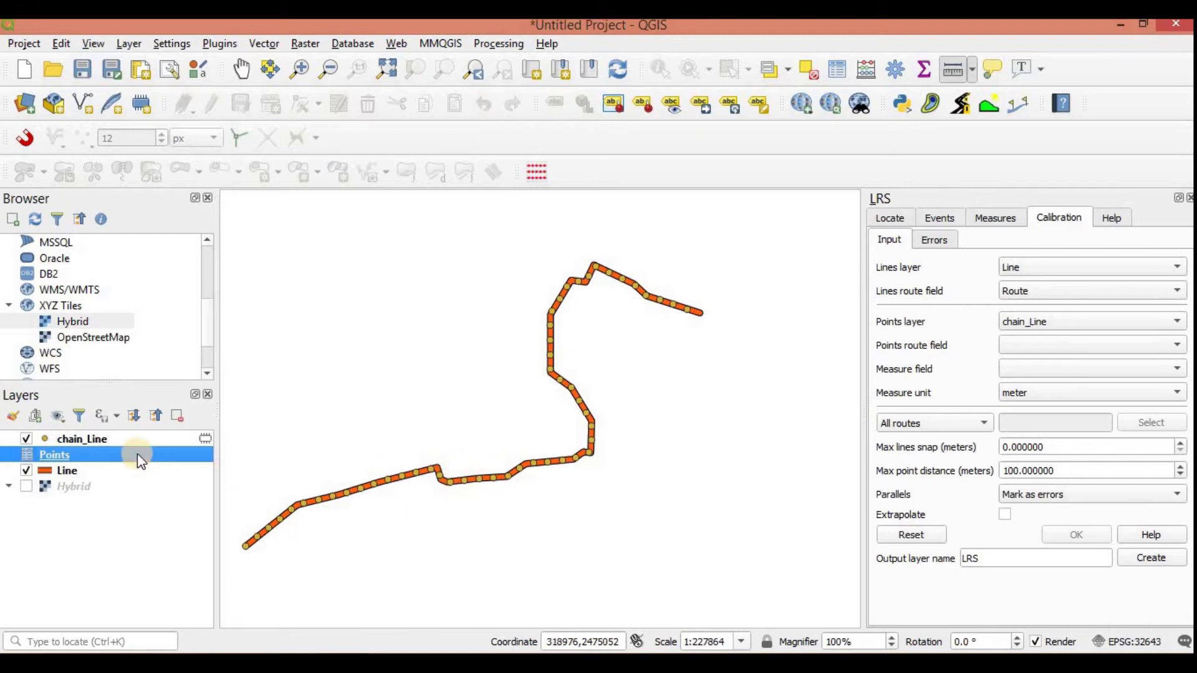
click(124, 438)
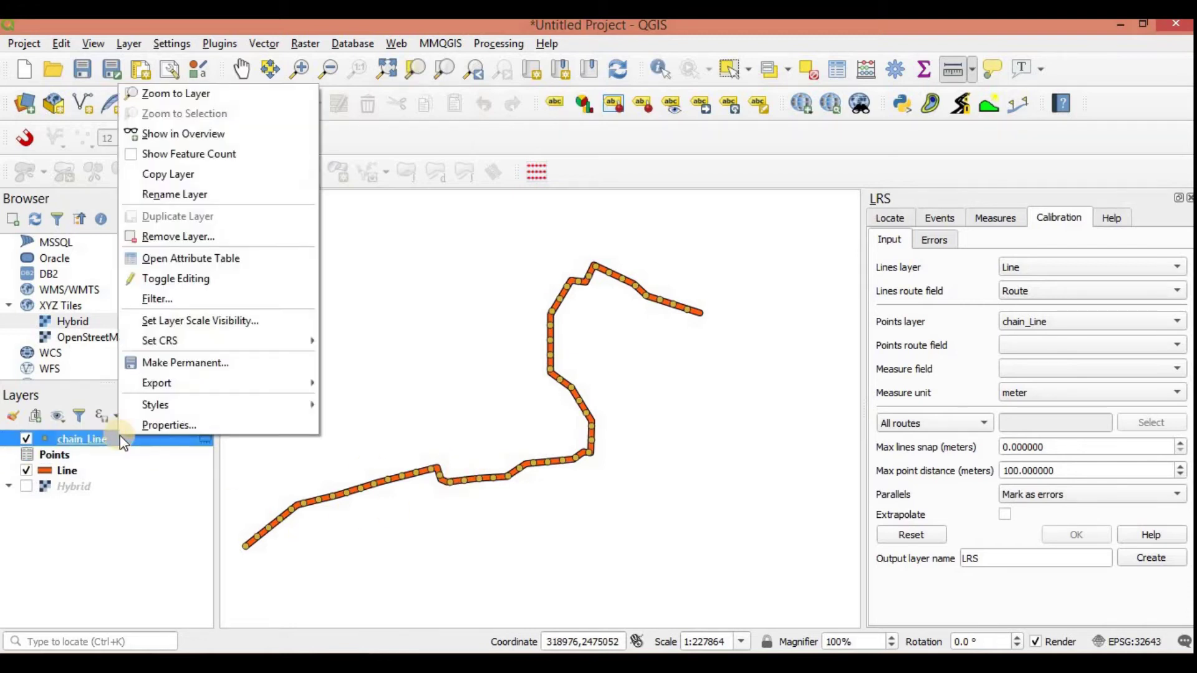
Step: Remove the old chain_Line layer and rerun QChainage on Line with only first and last points
right_click(119, 435)
click(197, 240)
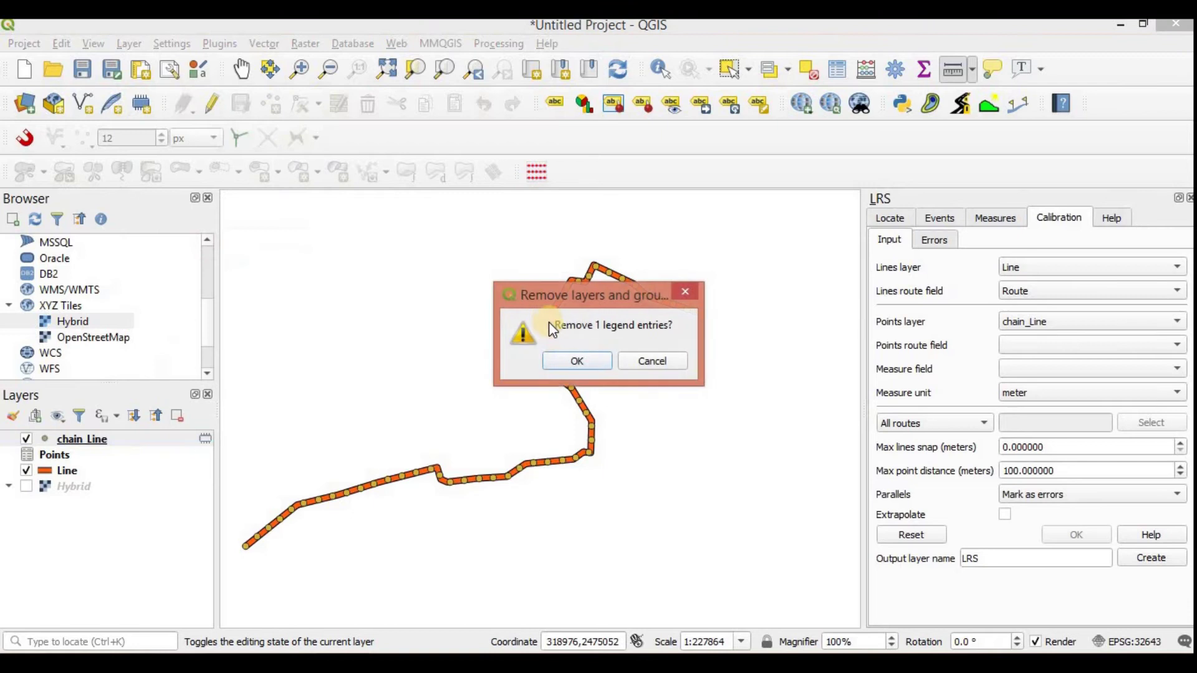
click(576, 361)
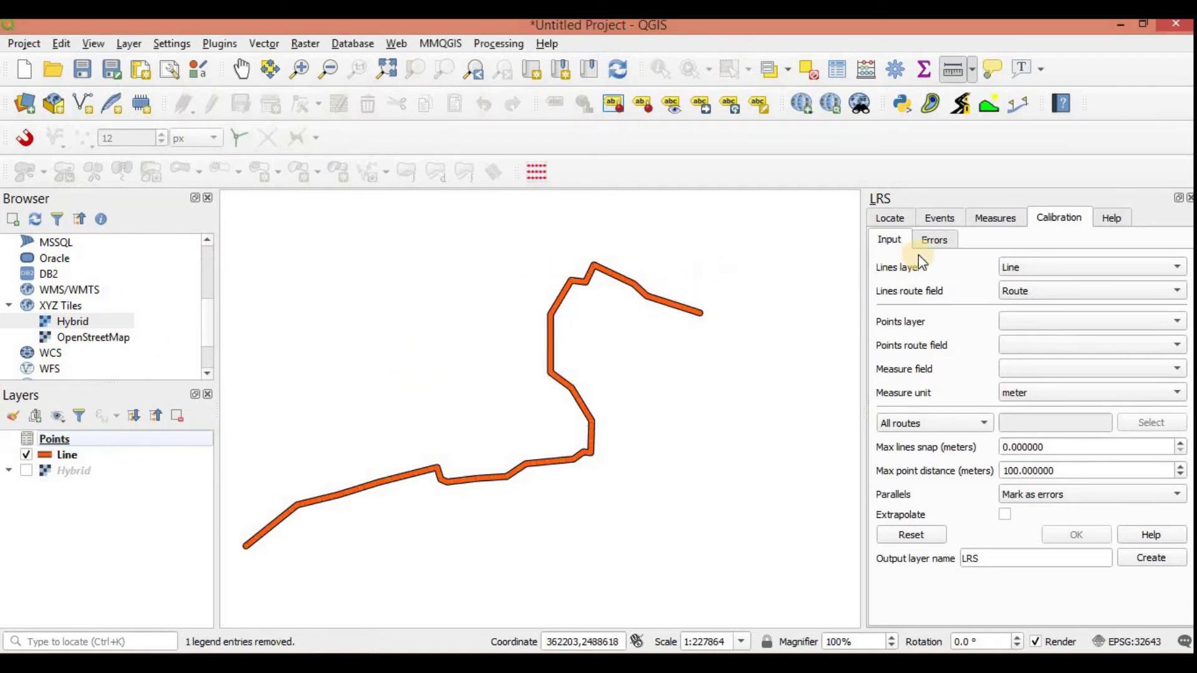
click(1018, 112)
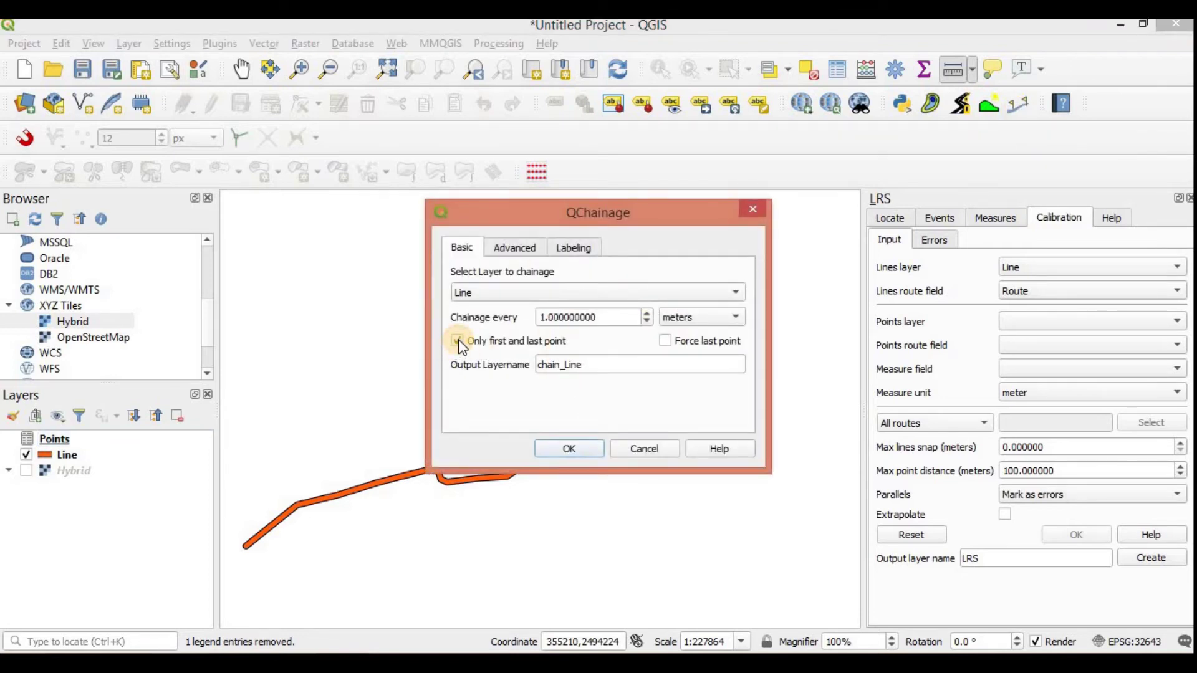
click(581, 450)
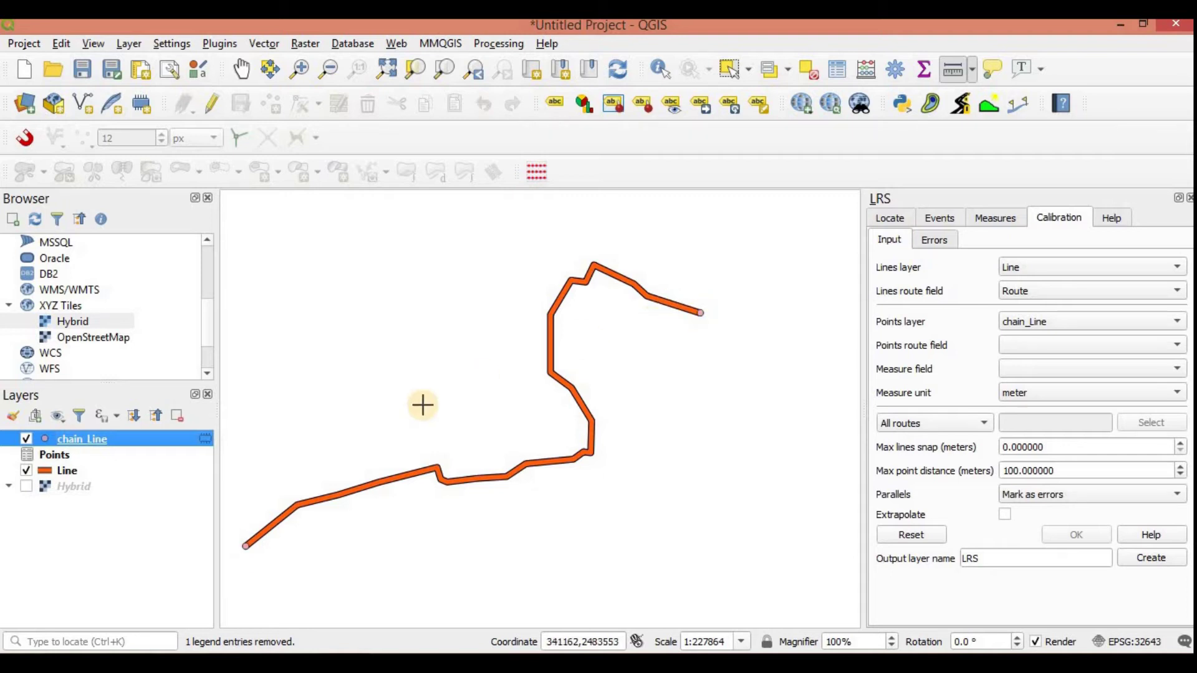
Step: Open the chain_Line attribute table sorted by cngmeters, with editing turned on
right_click(124, 442)
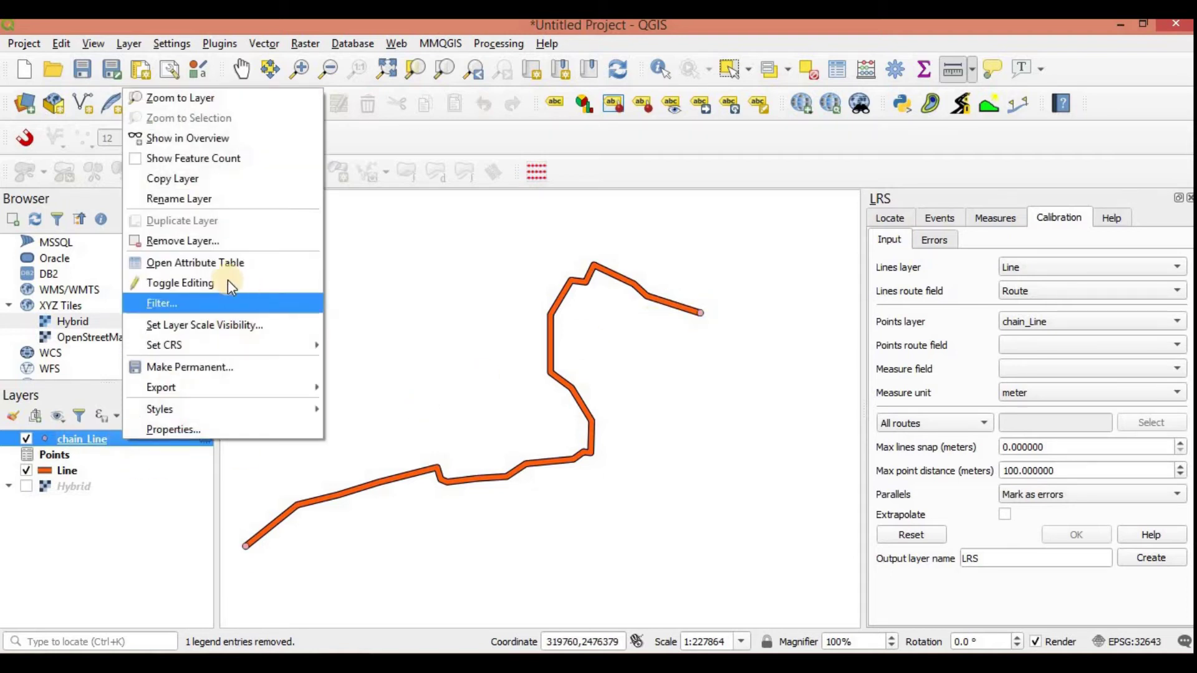
click(214, 268)
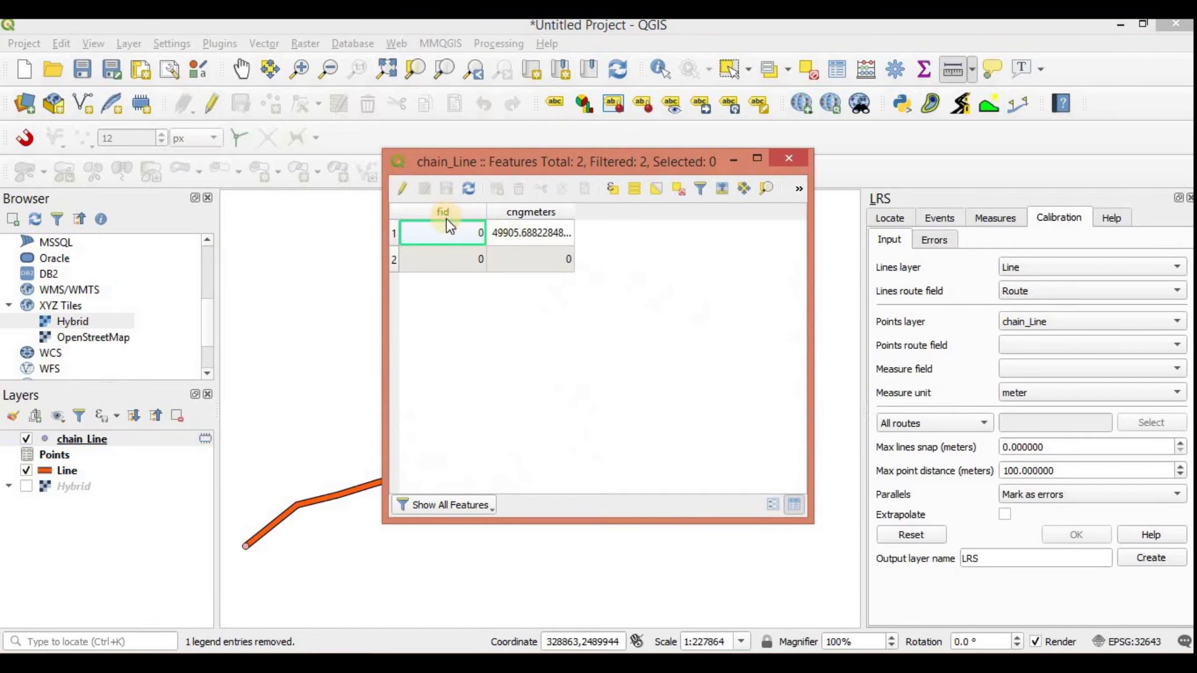
click(543, 212)
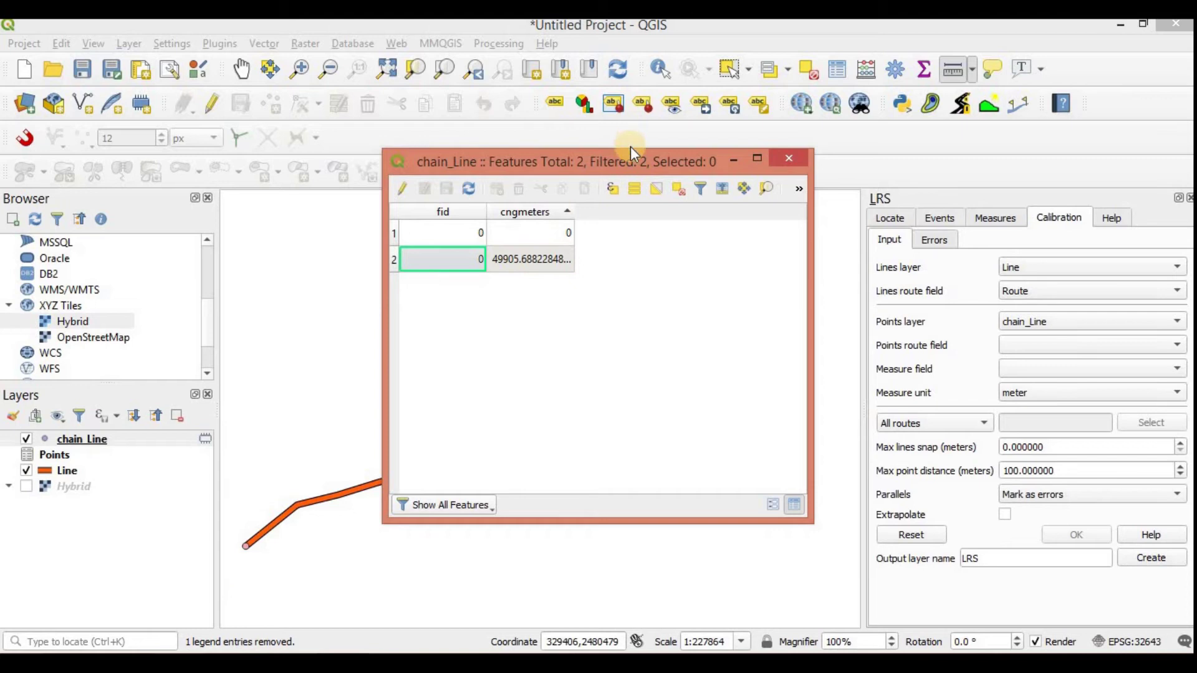
drag(643, 162, 536, 219)
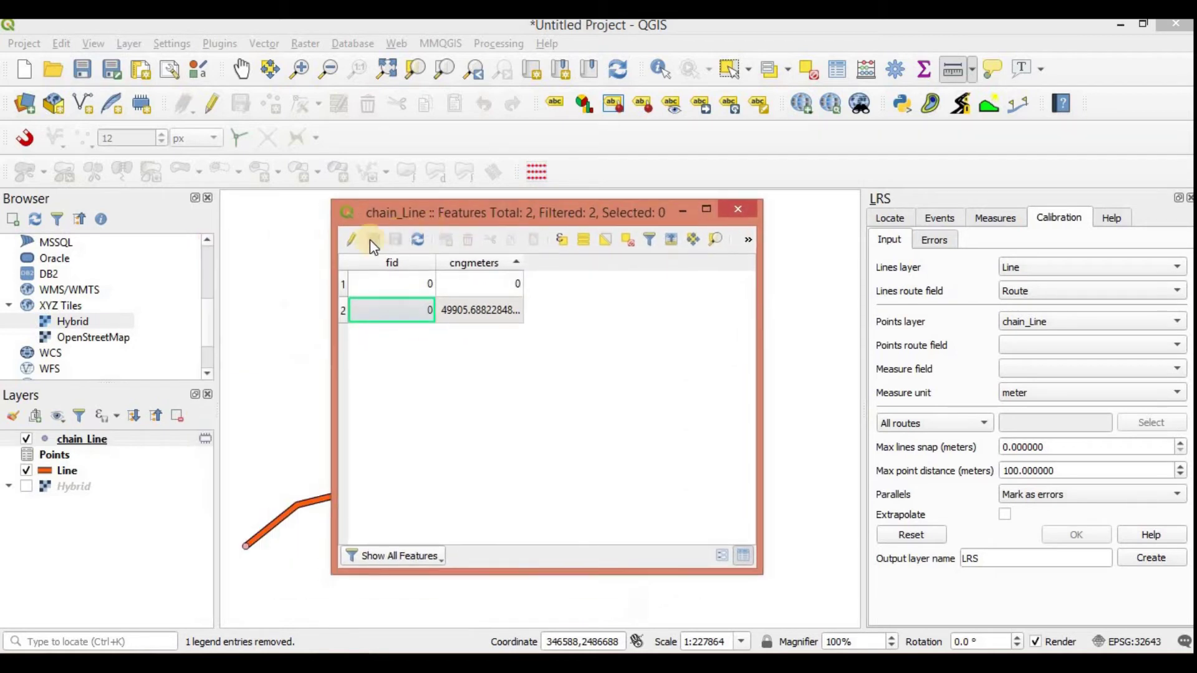
click(354, 241)
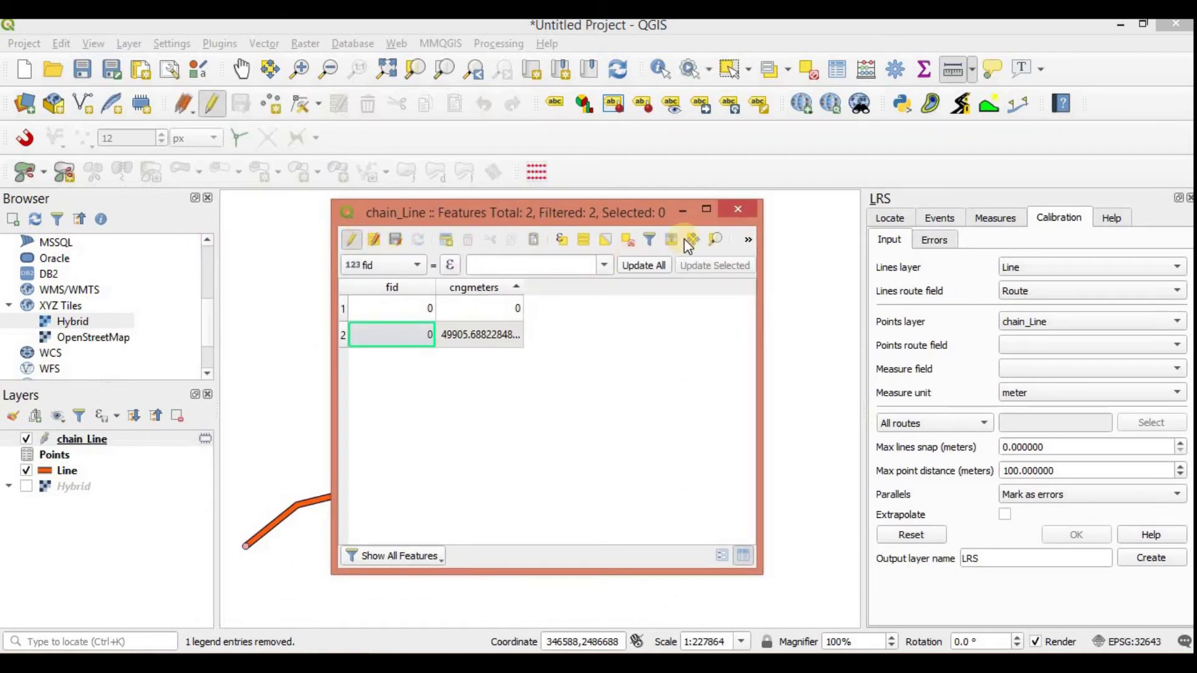
click(708, 210)
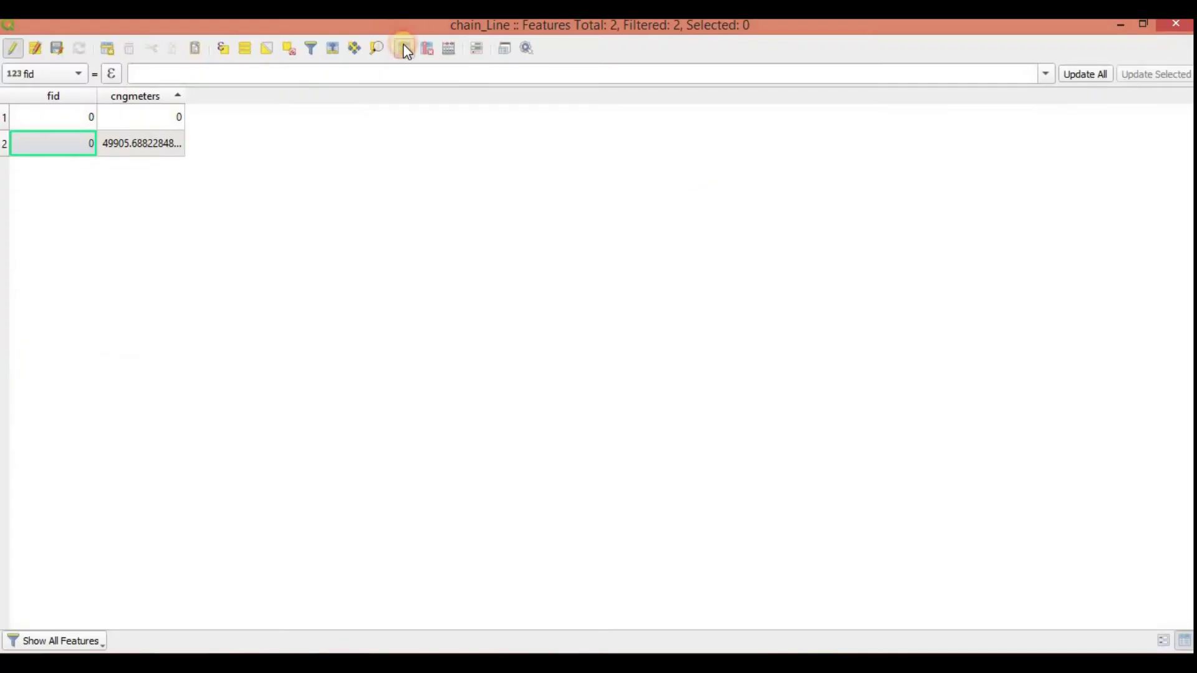
Step: Add a text field named Route with length 20 to chain_Line
click(406, 50)
click(580, 276)
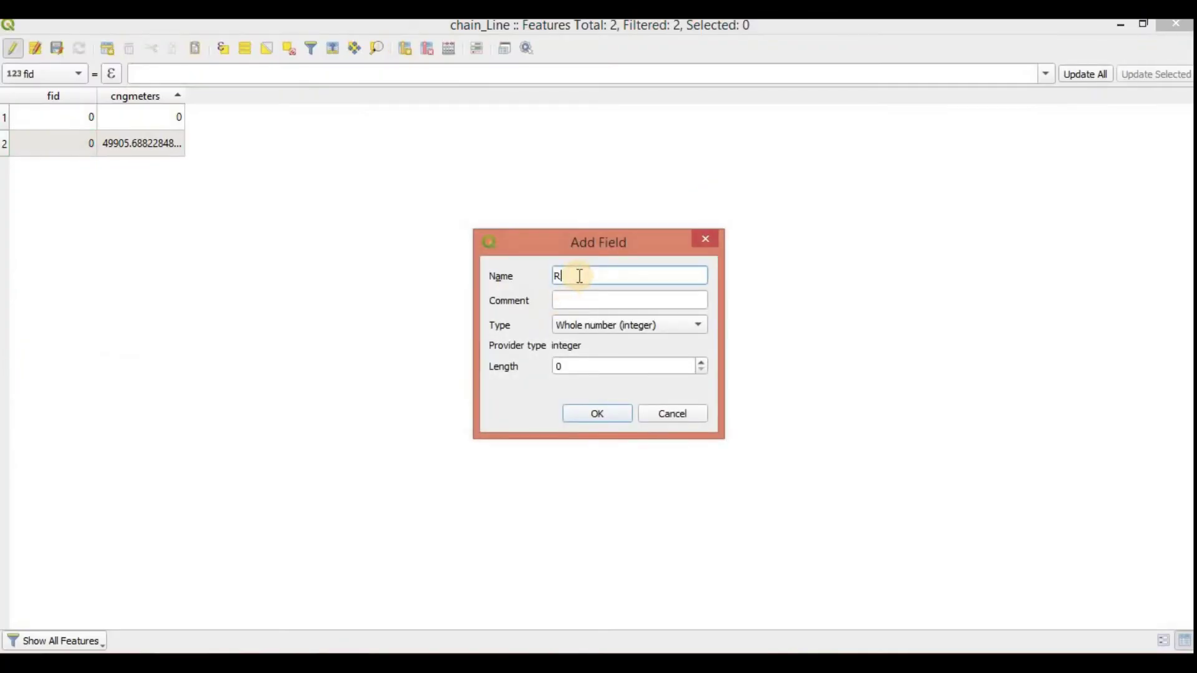
click(607, 325)
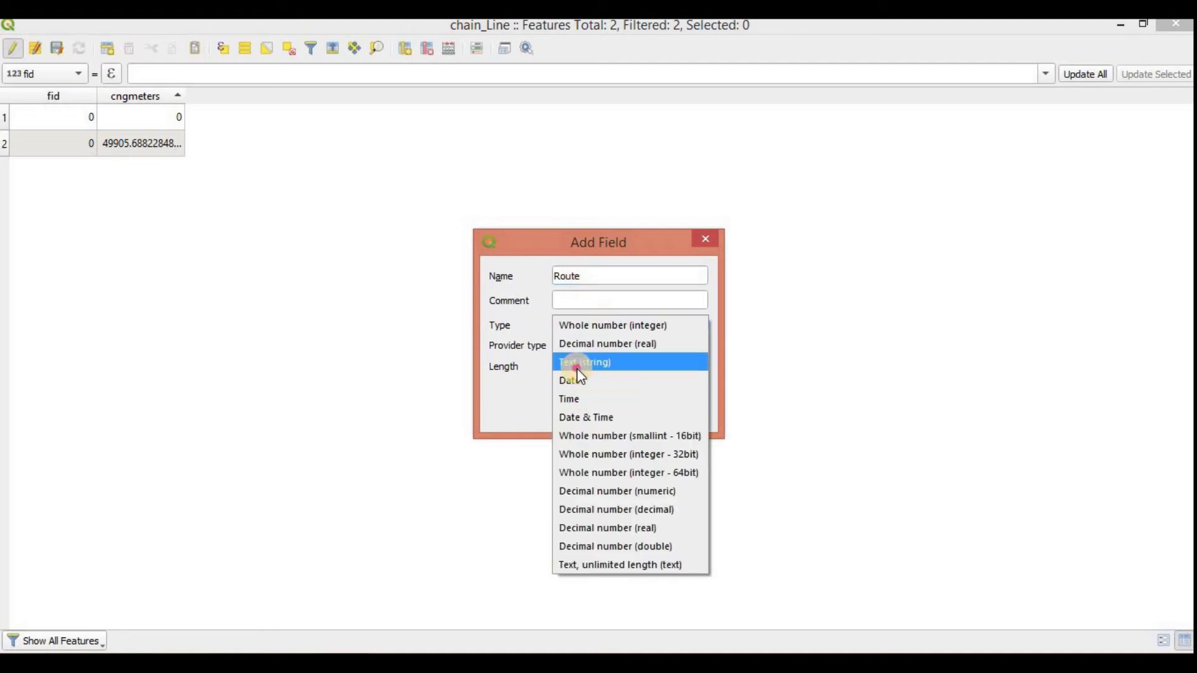
click(577, 366)
key(Tab)
key(BackSpace)
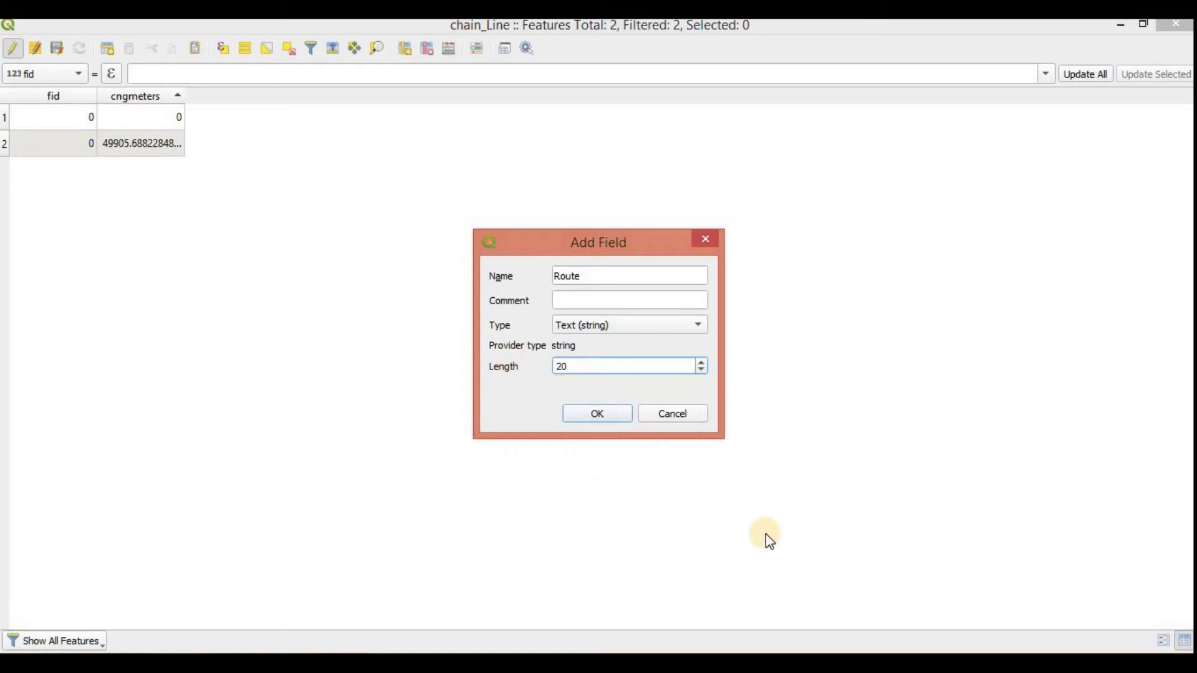
click(592, 413)
Step: Enter RouteA as the Route value for both chain_Line points
double_click(251, 118)
text(RouteA)
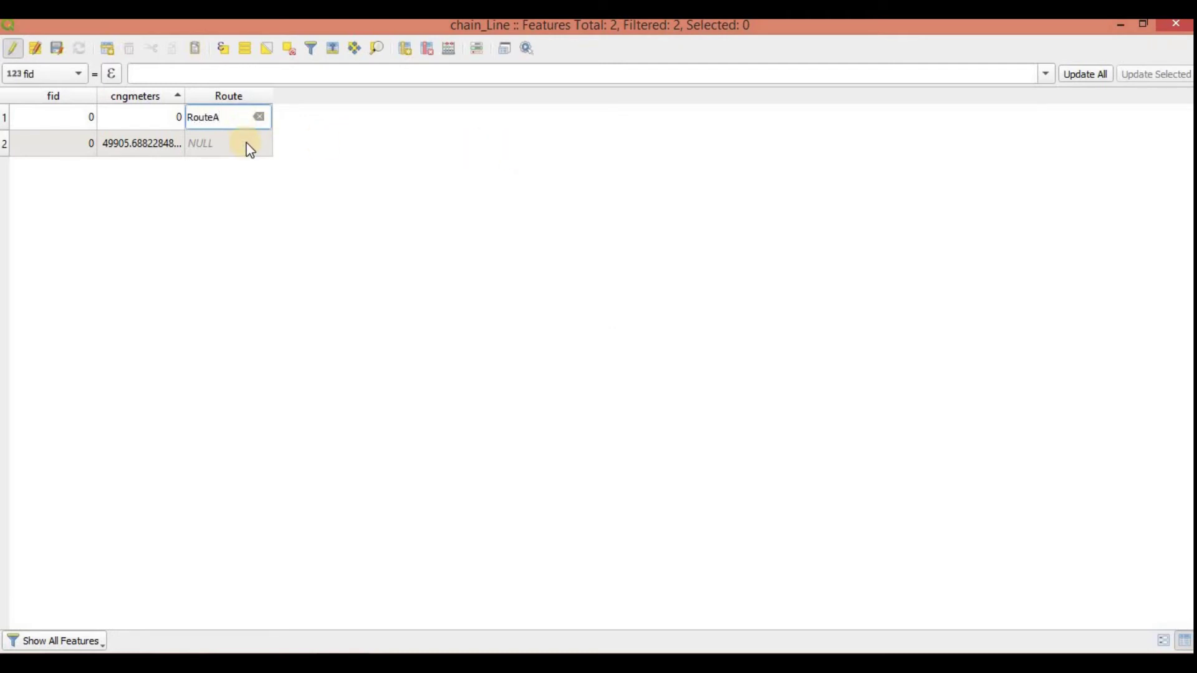
double_click(248, 144)
text(RouteA)
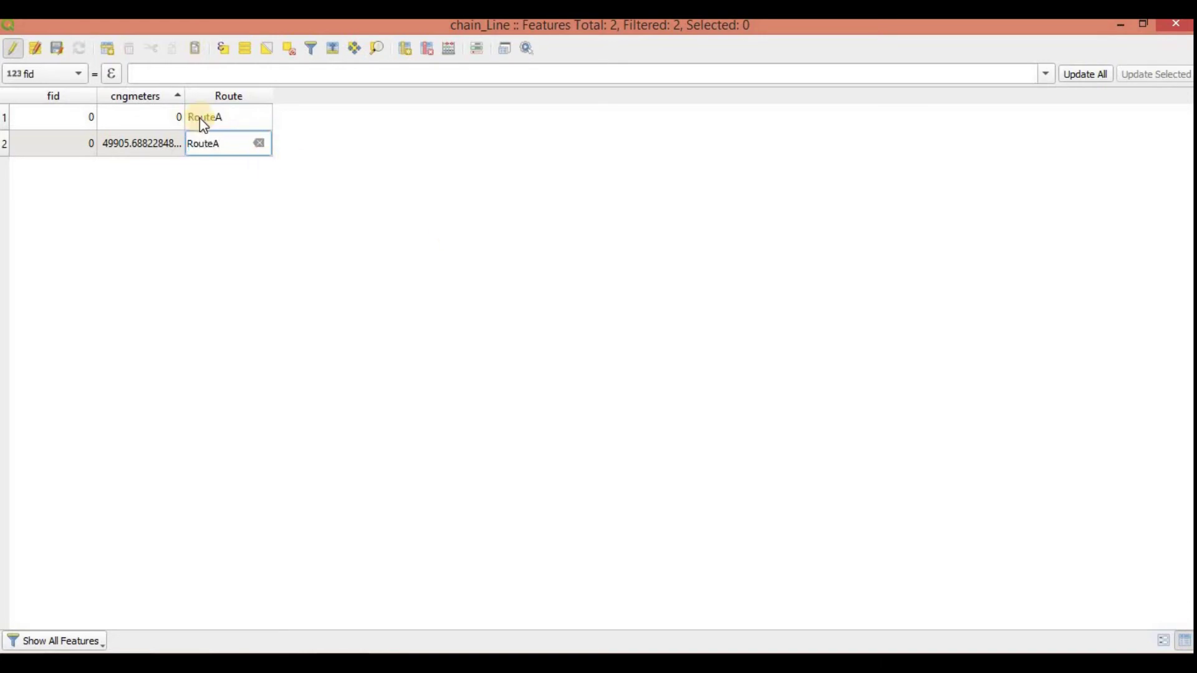
double_click(236, 128)
click(235, 119)
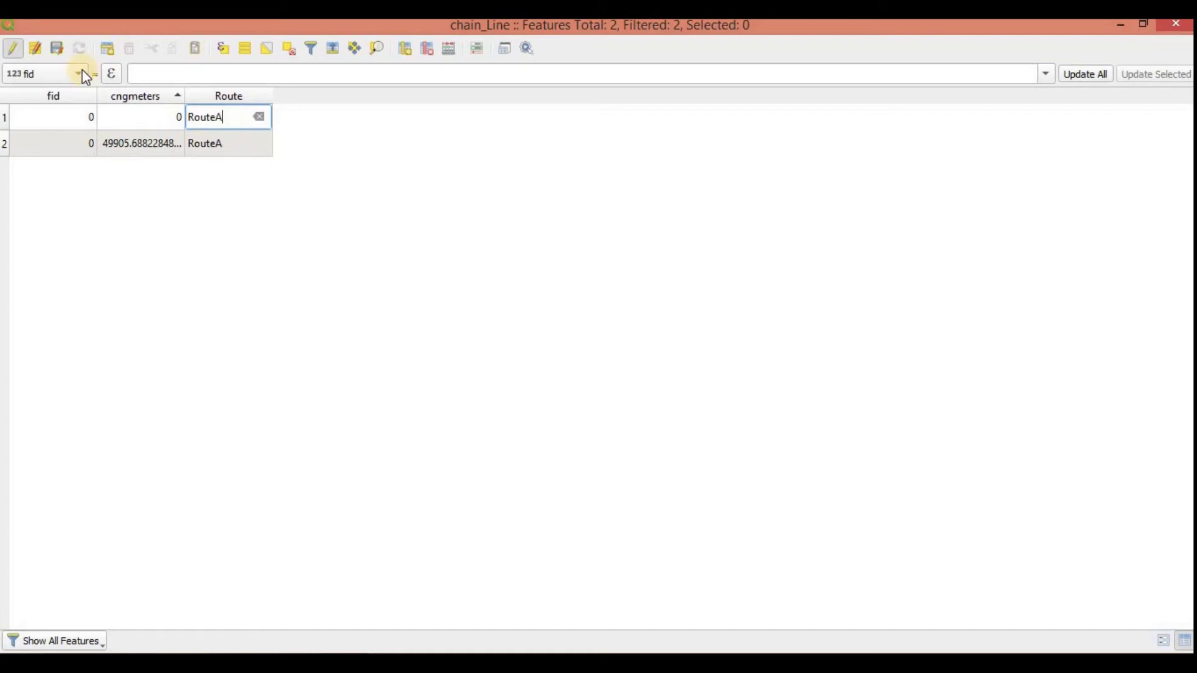
Step: Save the edits, stop editing chain_Line, and close its attribute table
click(62, 50)
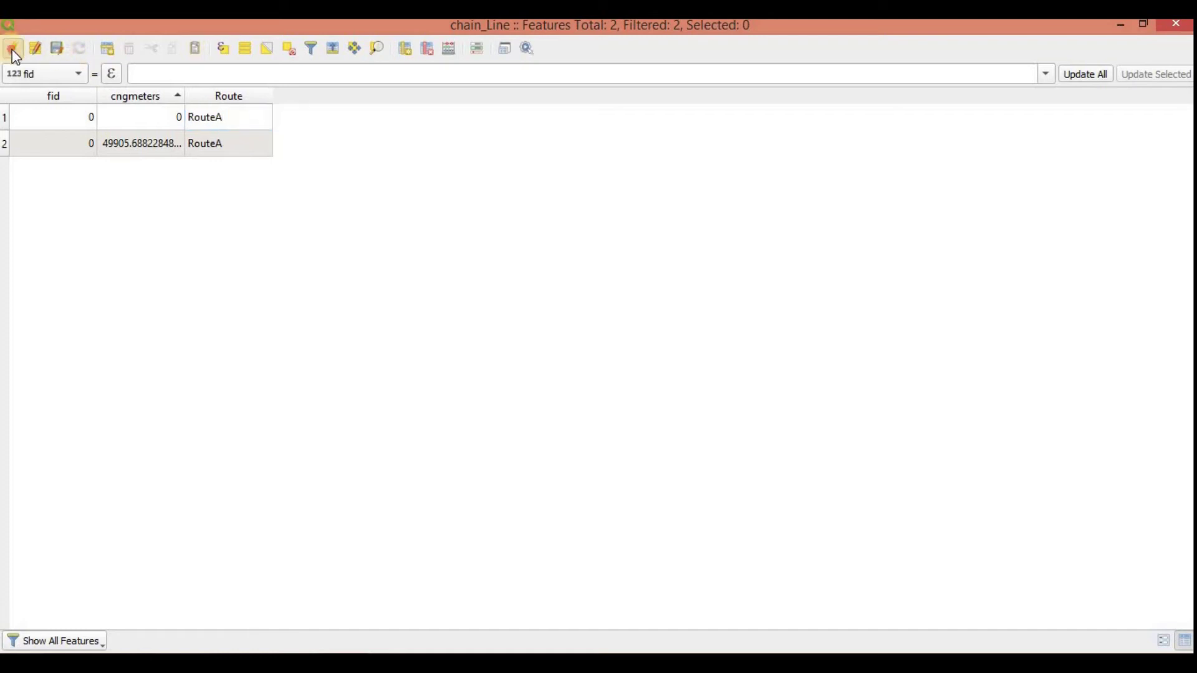
click(14, 51)
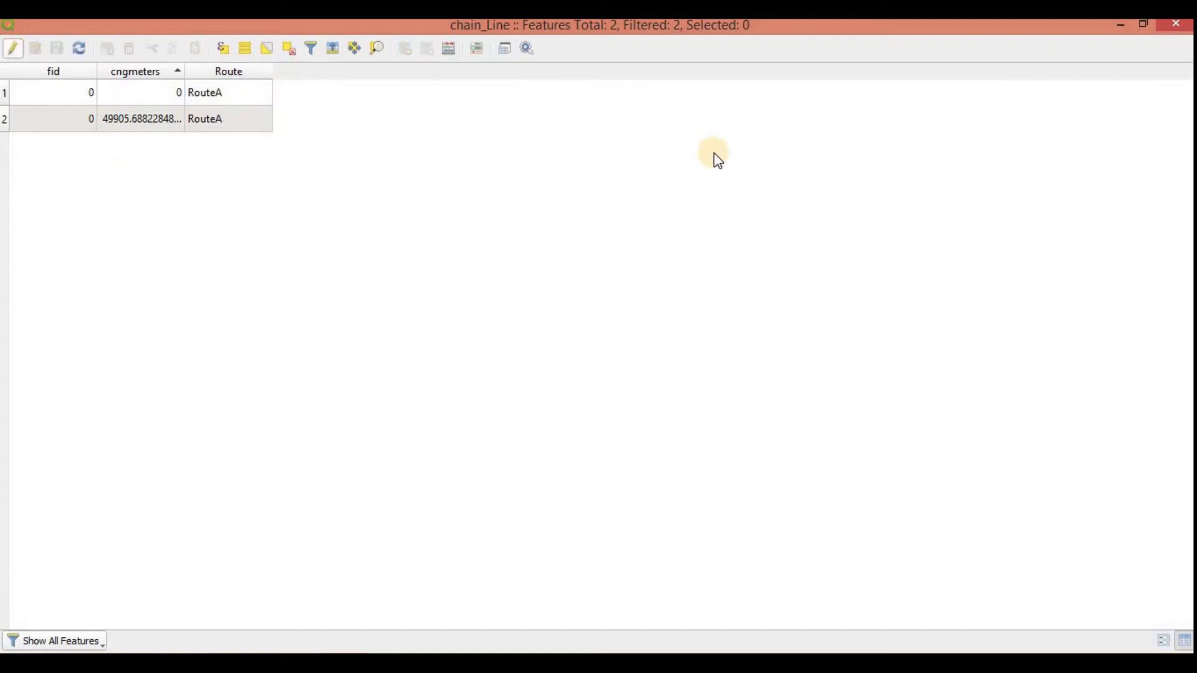
click(1178, 30)
Step: Check the Line layer's attribute table for its route field
click(129, 470)
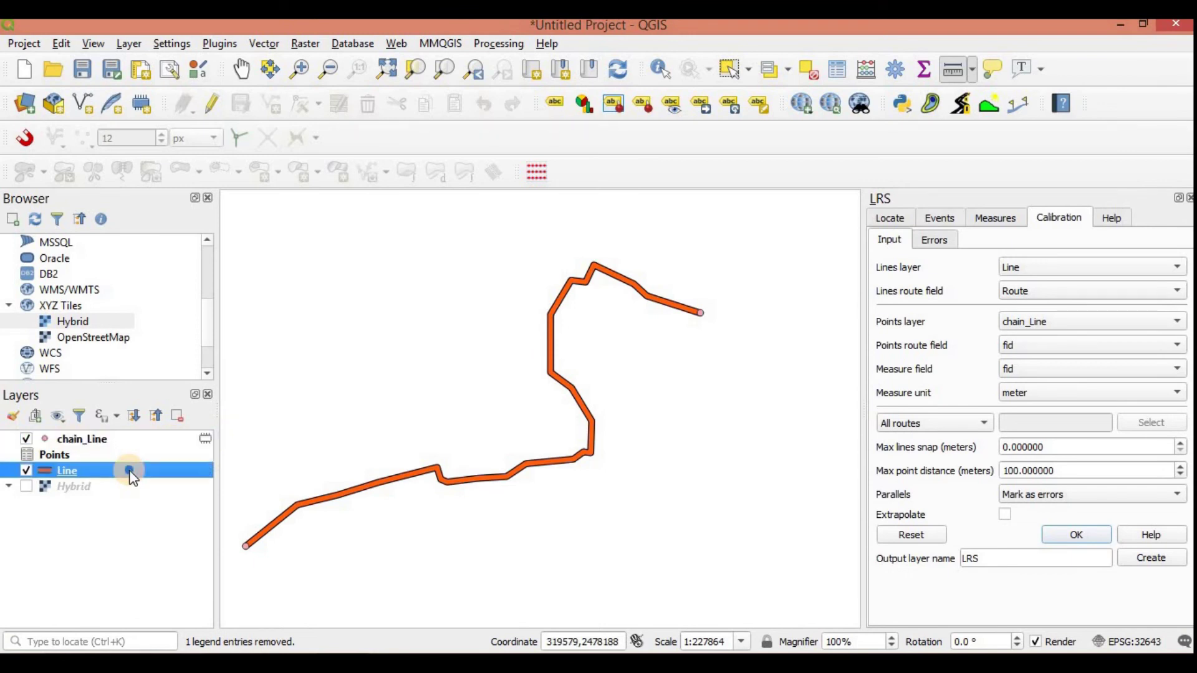
right_click(133, 477)
click(211, 316)
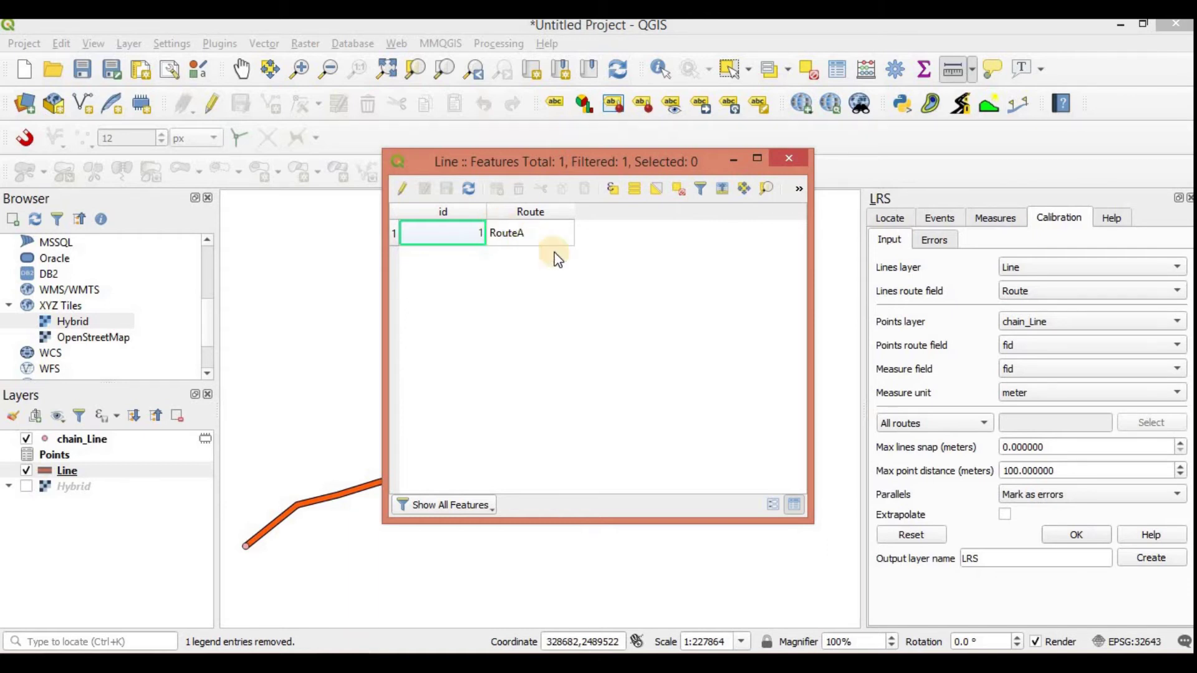
click(785, 160)
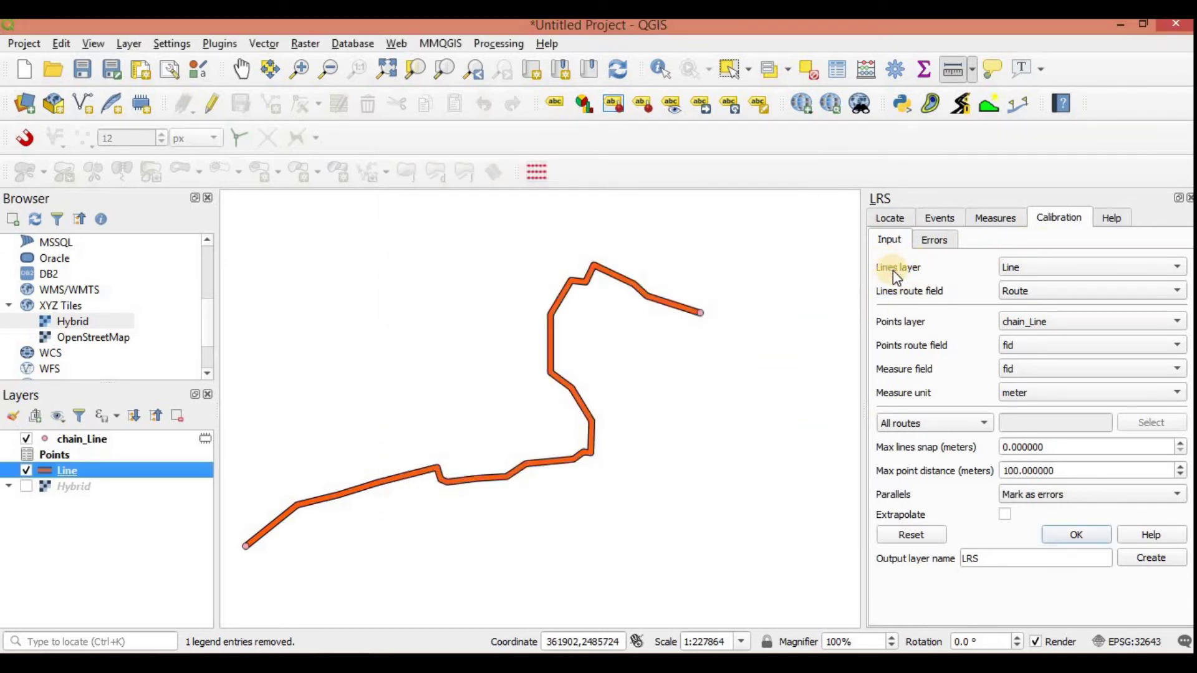
Step: Keep Line as the calibration lines layer with Route as its route field
click(1027, 271)
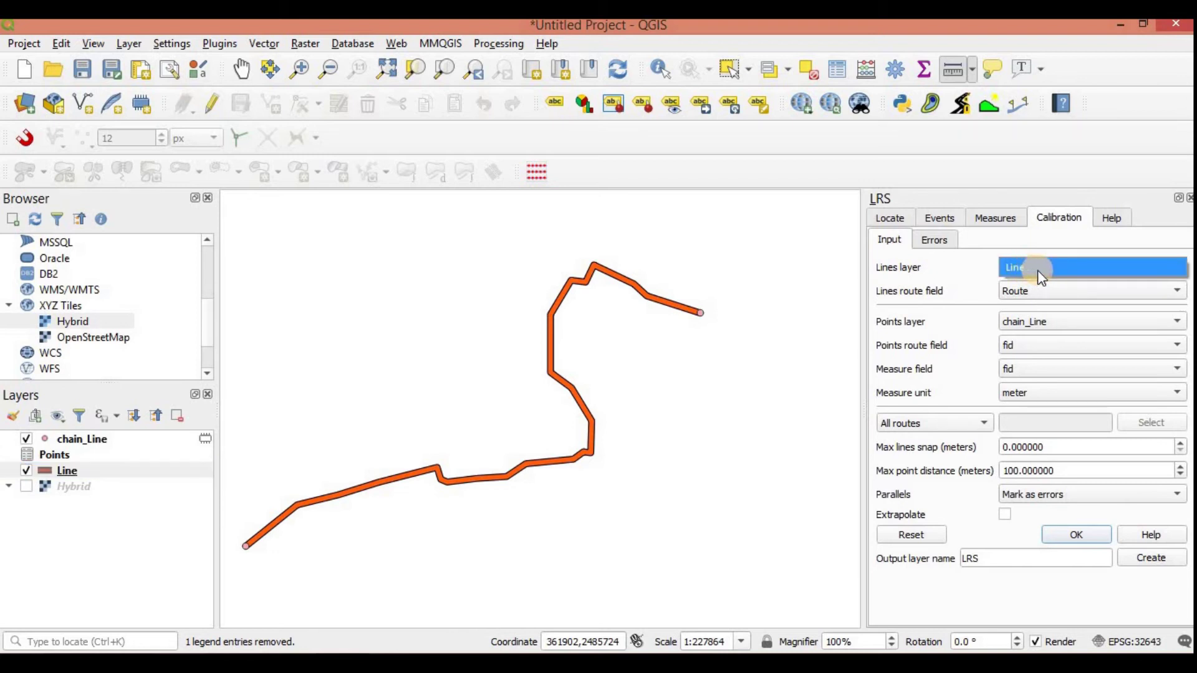
click(1037, 270)
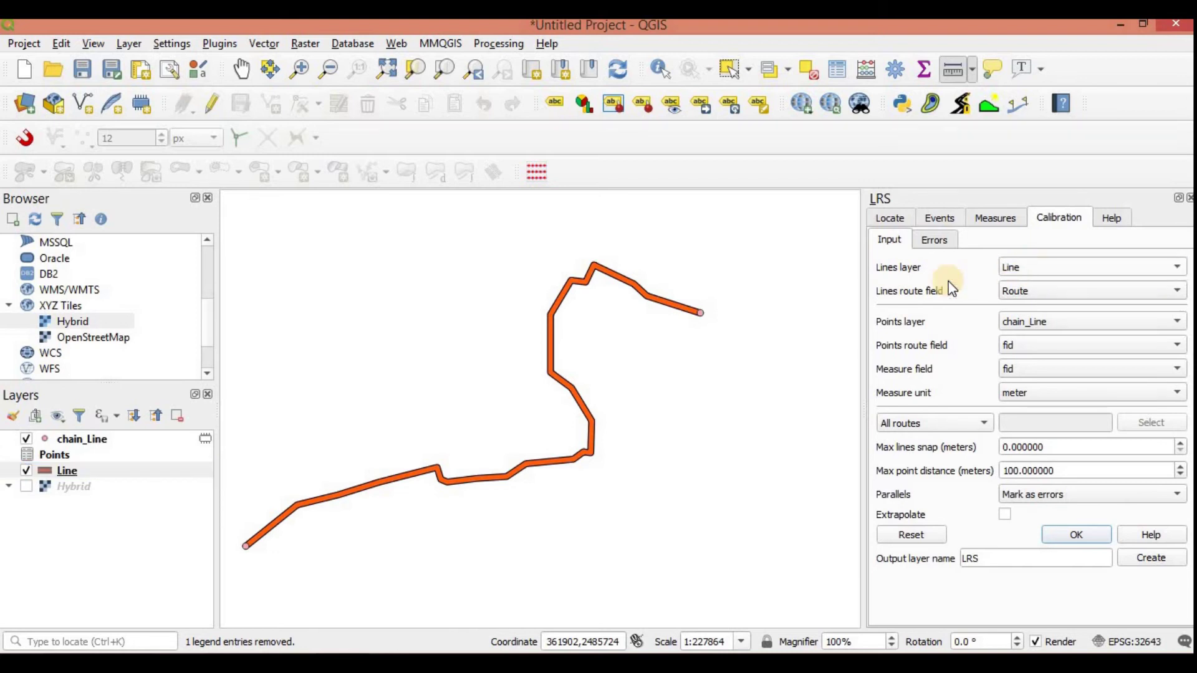
click(1023, 294)
click(1037, 292)
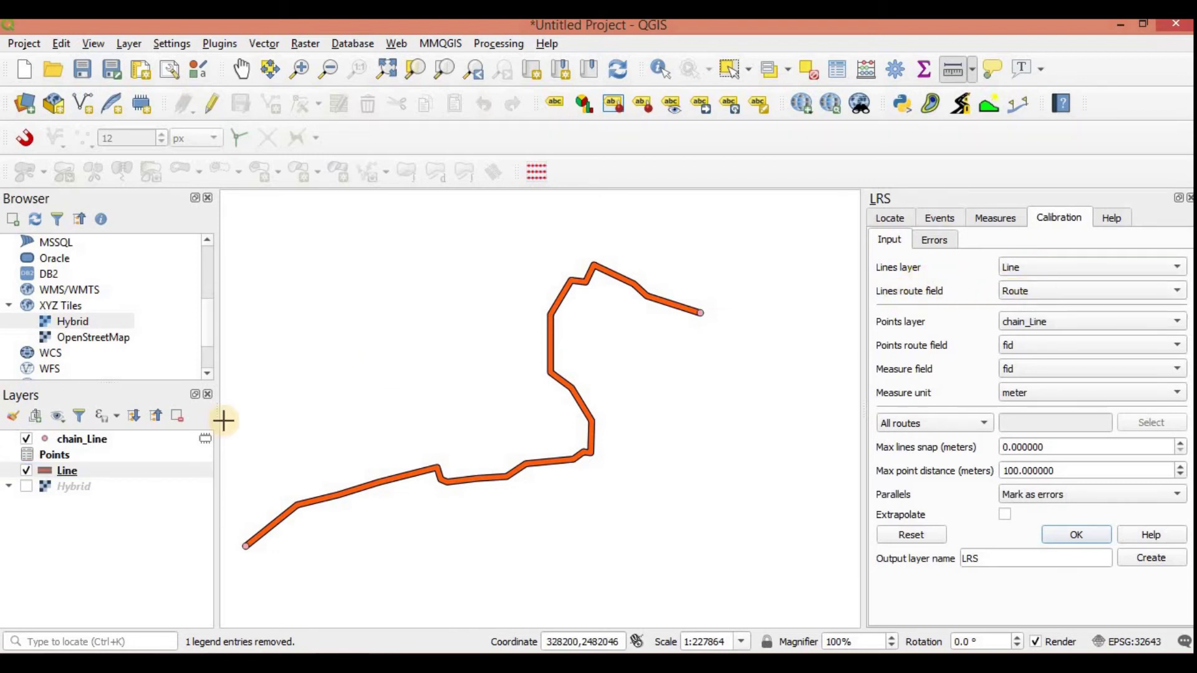
right_click(98, 471)
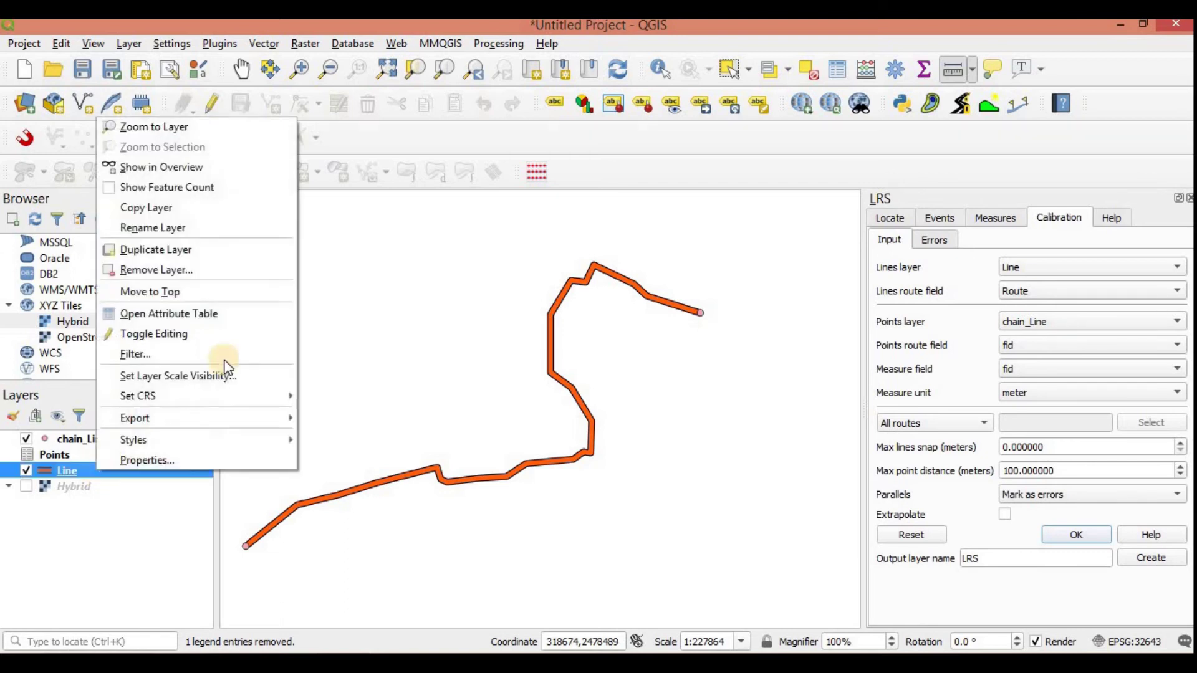
click(182, 316)
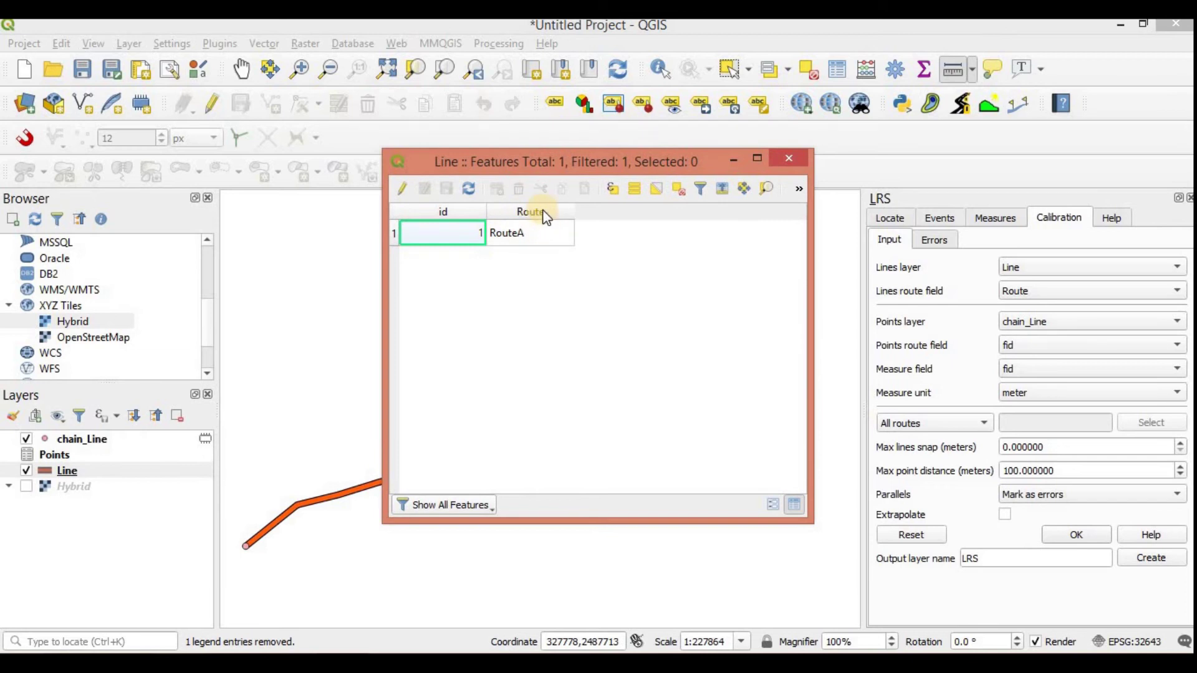
click(788, 160)
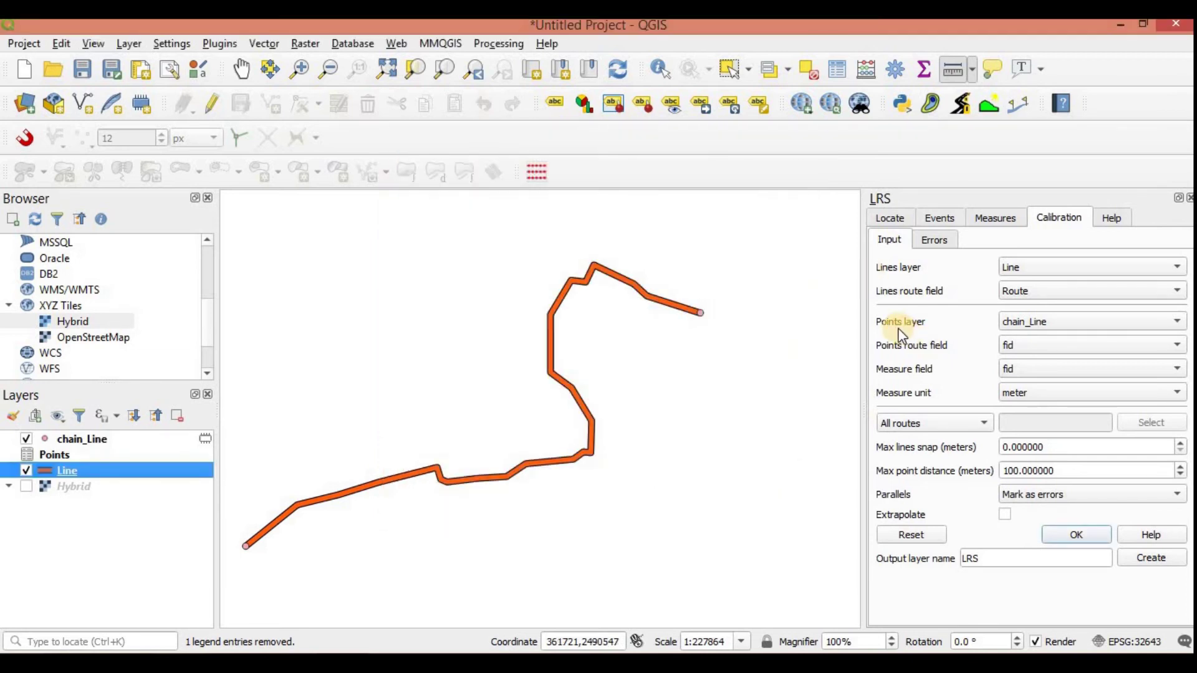
Step: Set chain_Line as points layer, with Route as route field and cngmeters as measure field
click(1056, 322)
click(1057, 323)
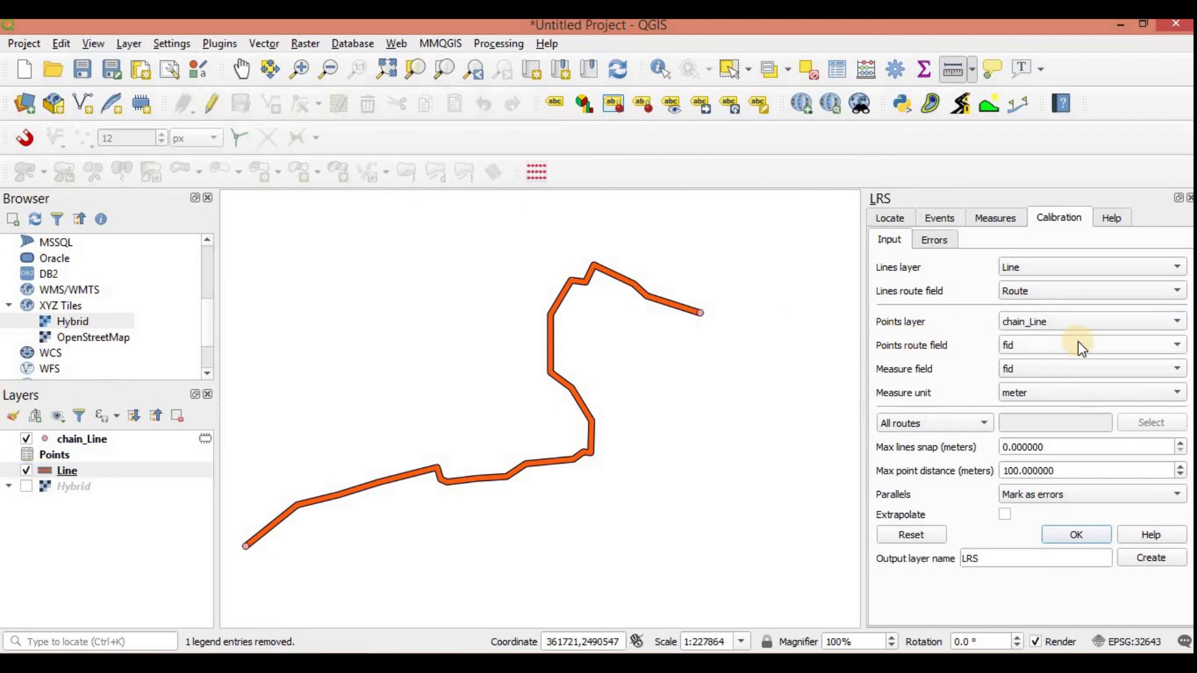
click(1081, 348)
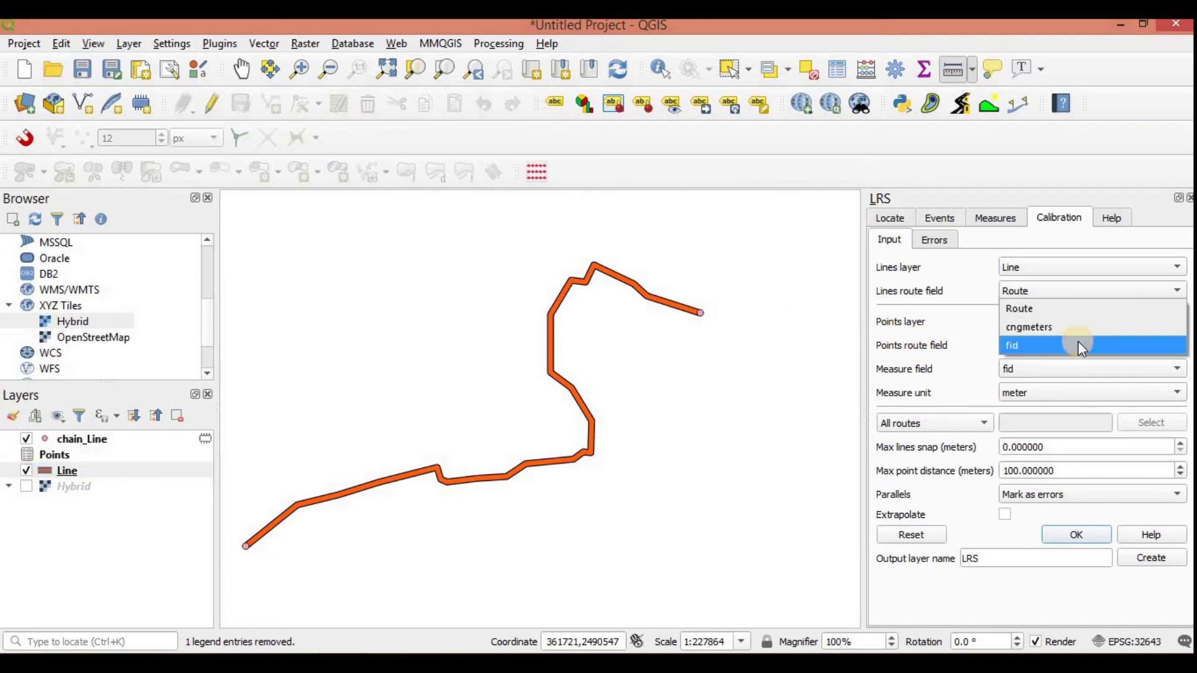
click(1024, 313)
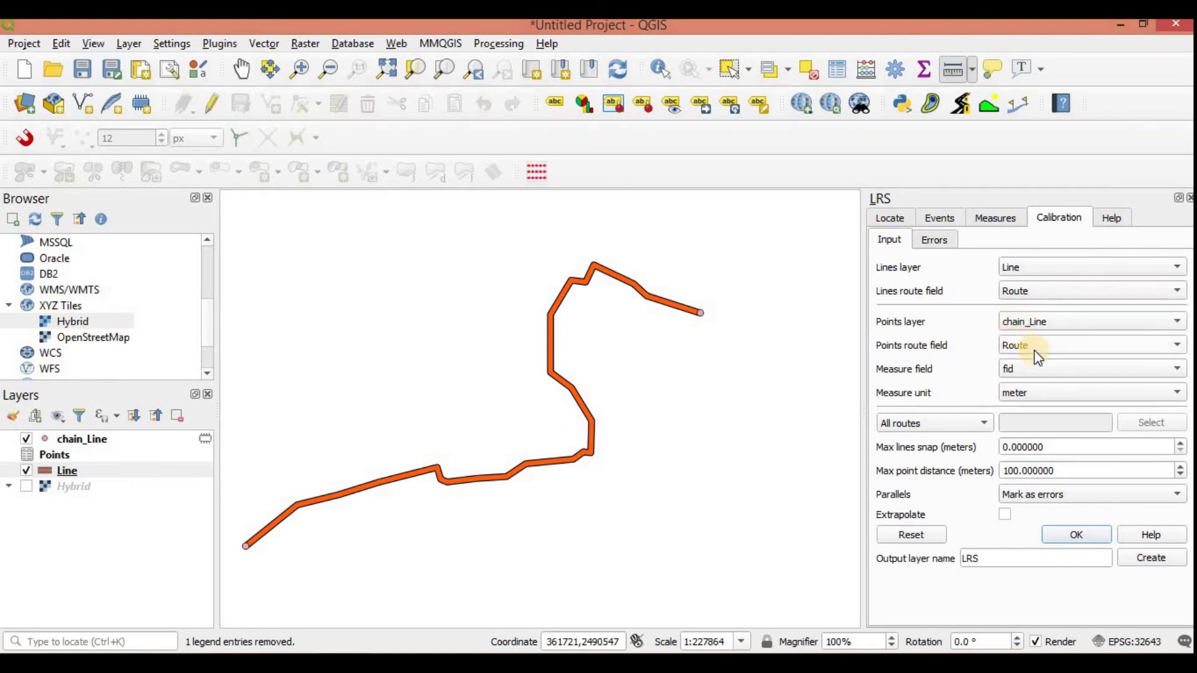
click(1052, 366)
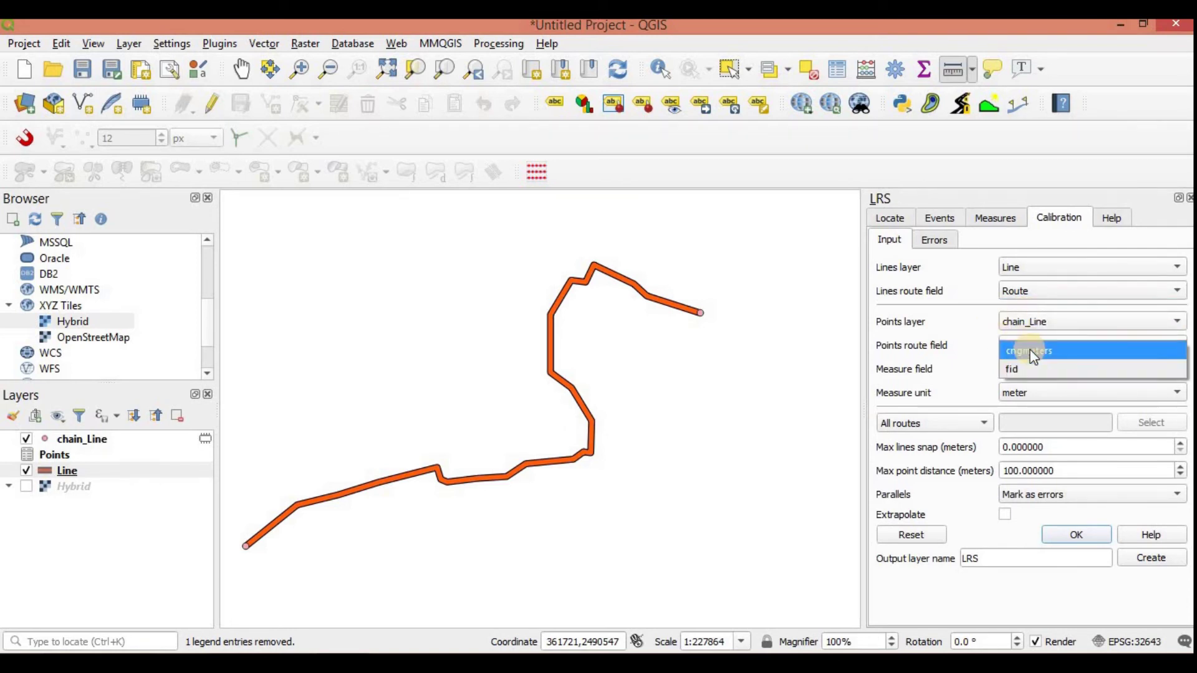
click(1029, 348)
click(142, 438)
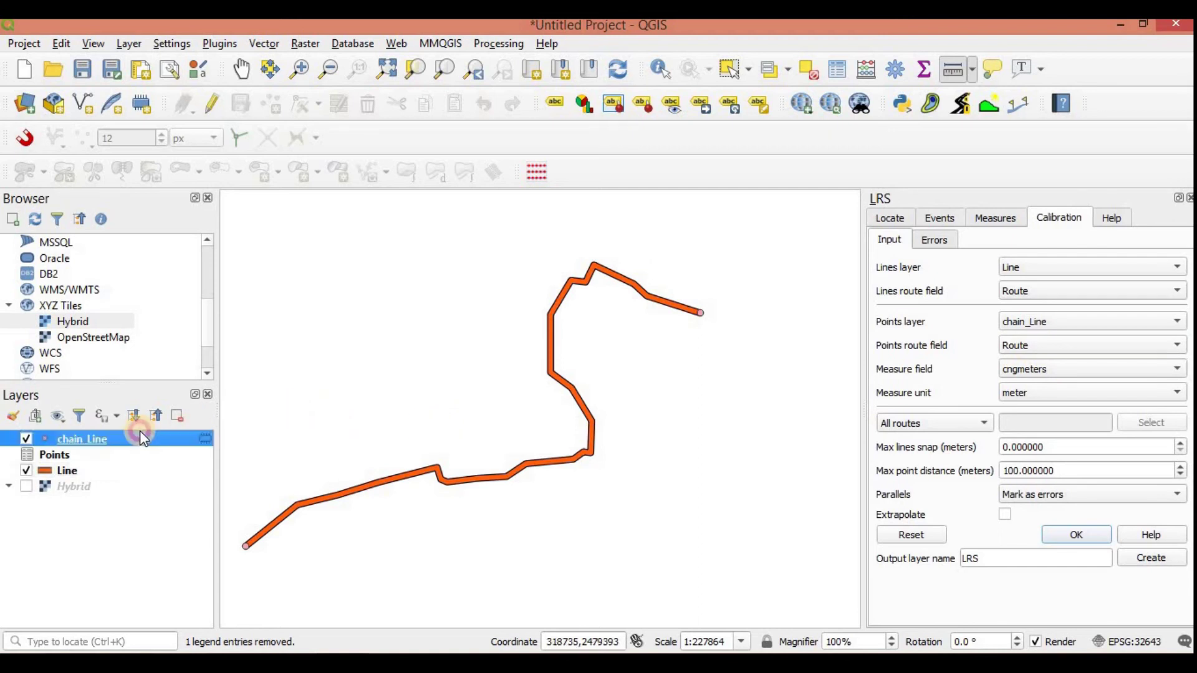
right_click(122, 439)
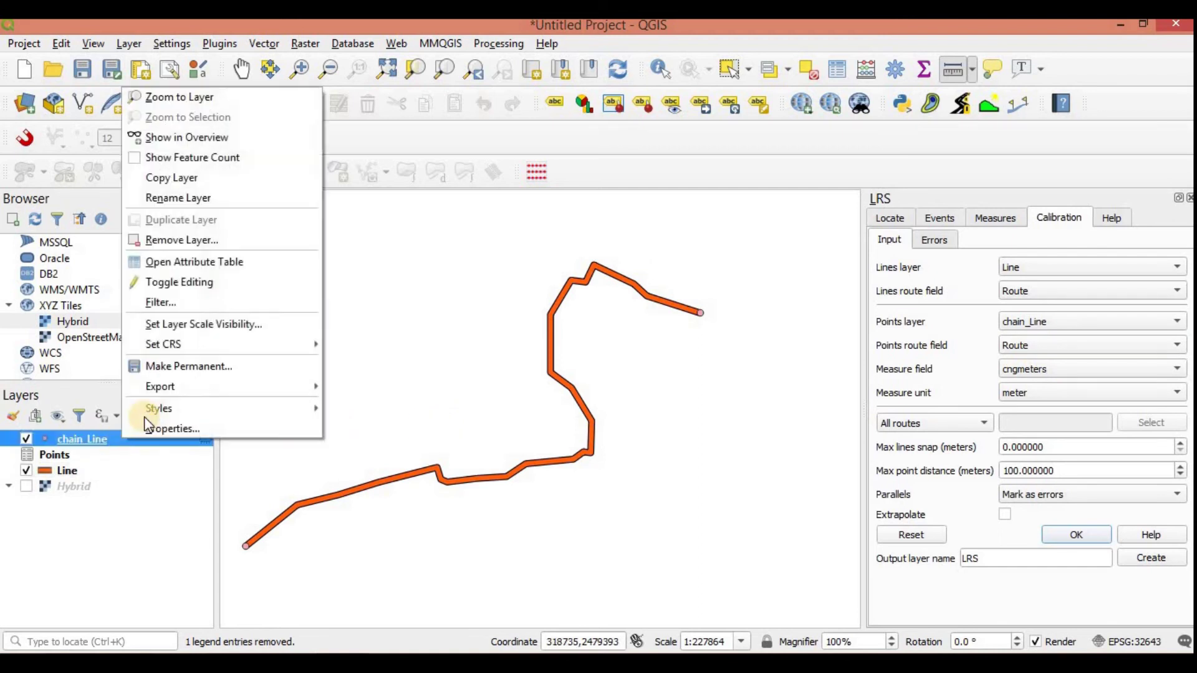
click(279, 254)
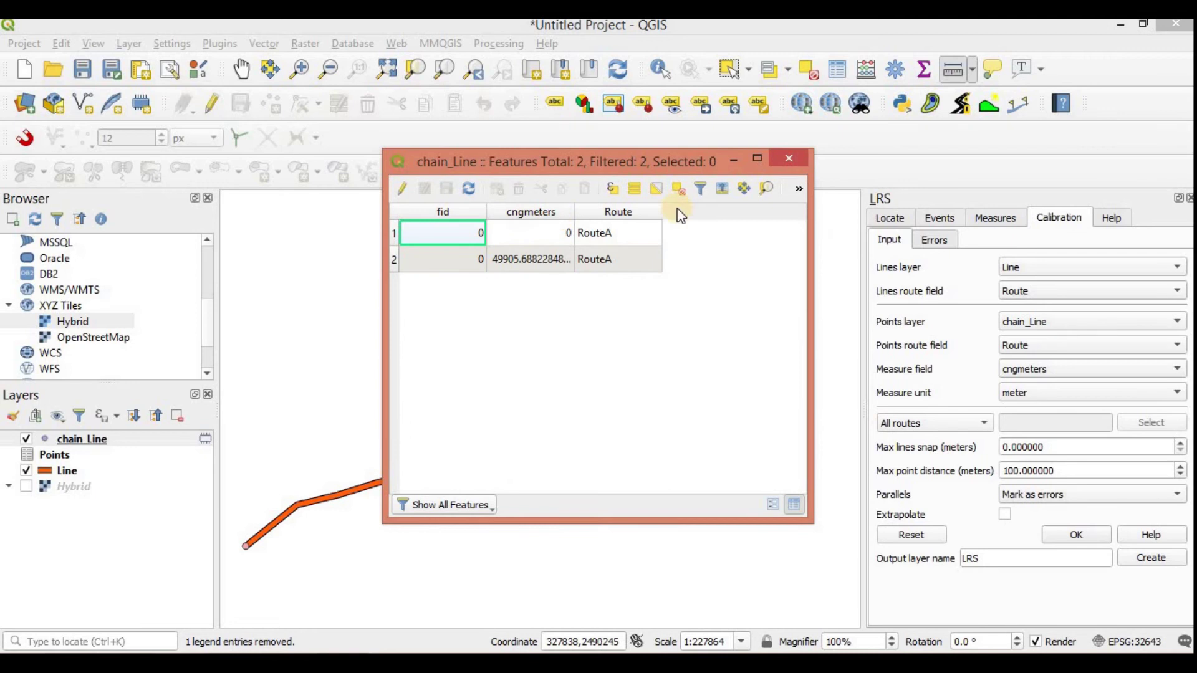
click(790, 161)
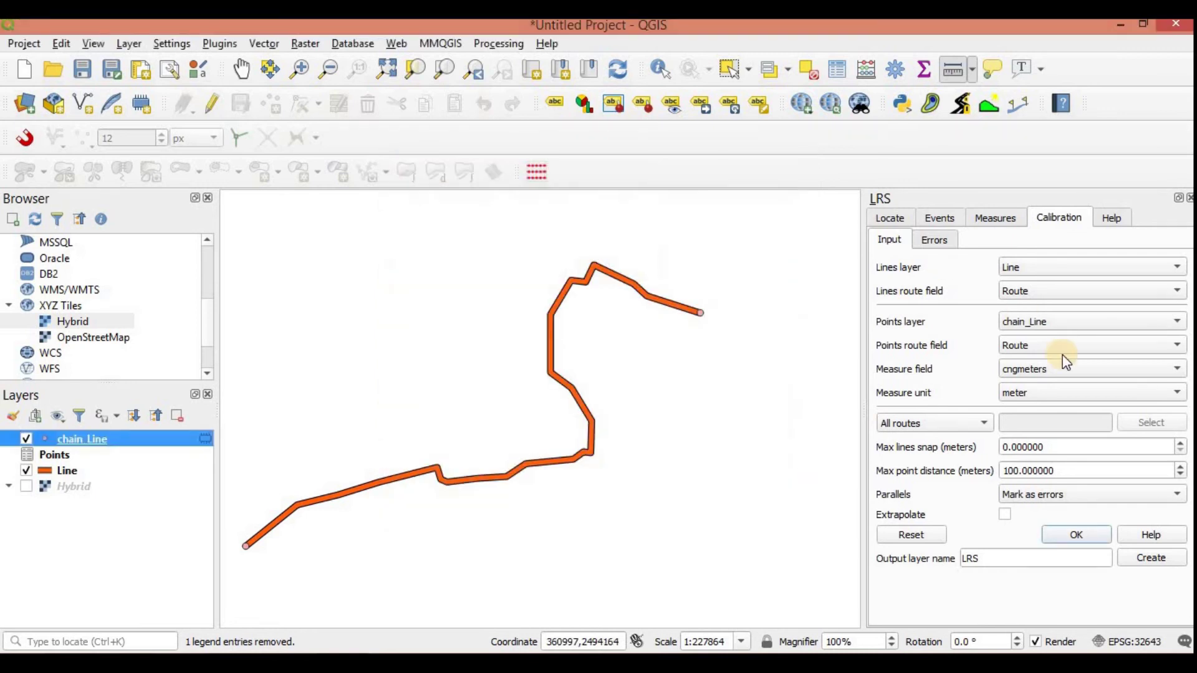
Step: Apply the calibration, review the errors tab, and return to the inputs
click(1066, 538)
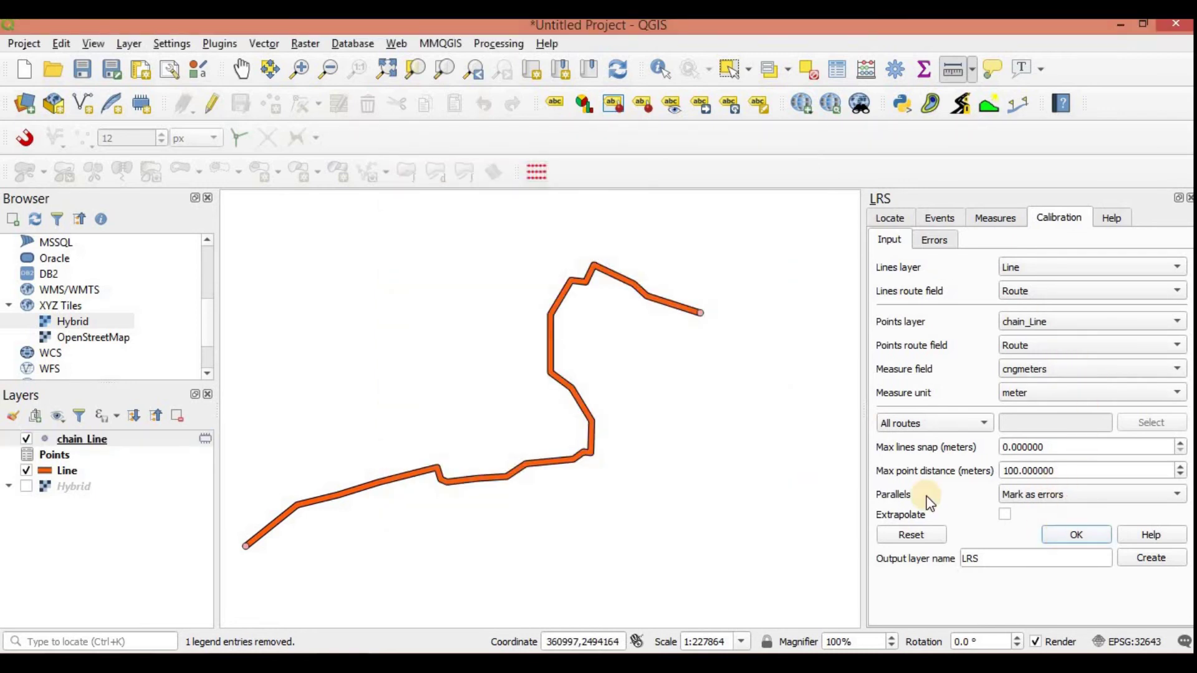
click(938, 242)
click(892, 241)
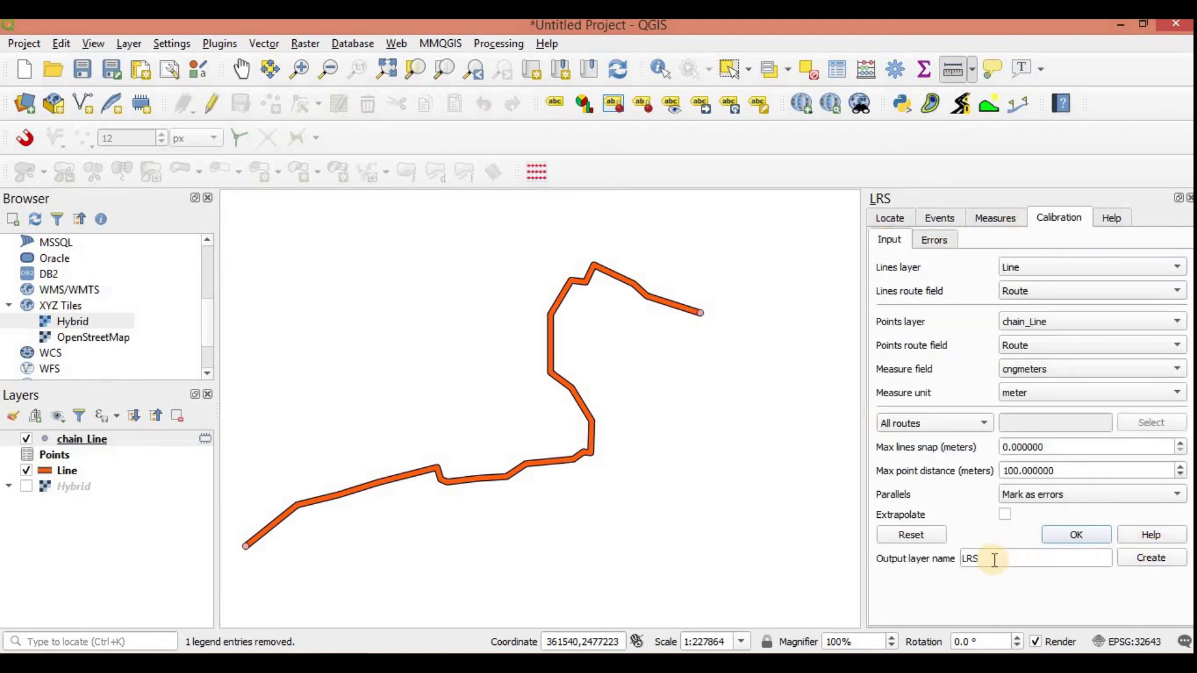
Step: Create the calibrated LRS route layer and hide the original Line layer
click(1153, 565)
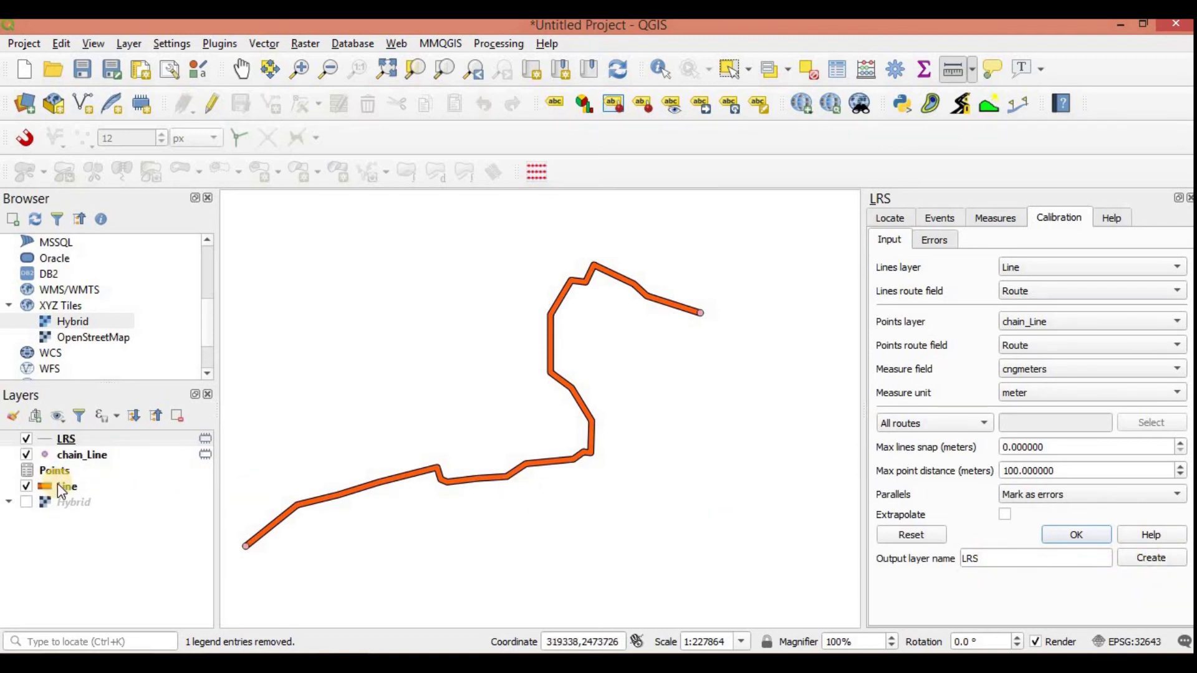
click(27, 485)
scroll(388, 518, up, 1)
scroll(233, 537, down, 2)
scroll(230, 537, up, 3)
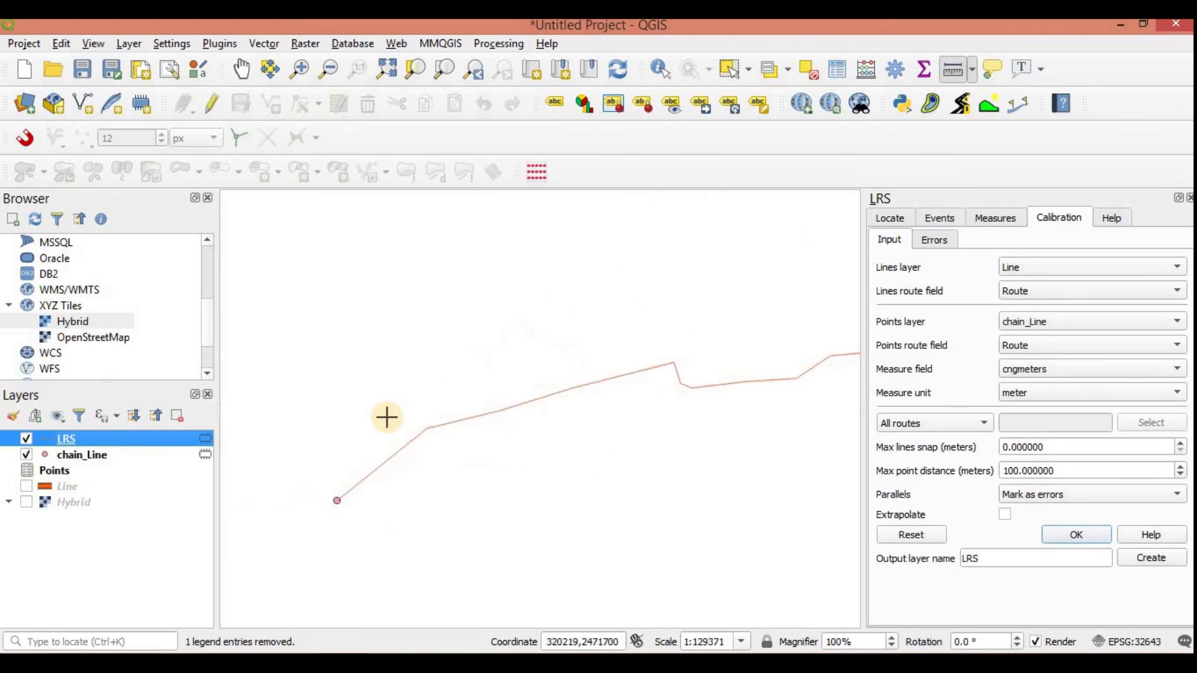
scroll(387, 418, down, 2)
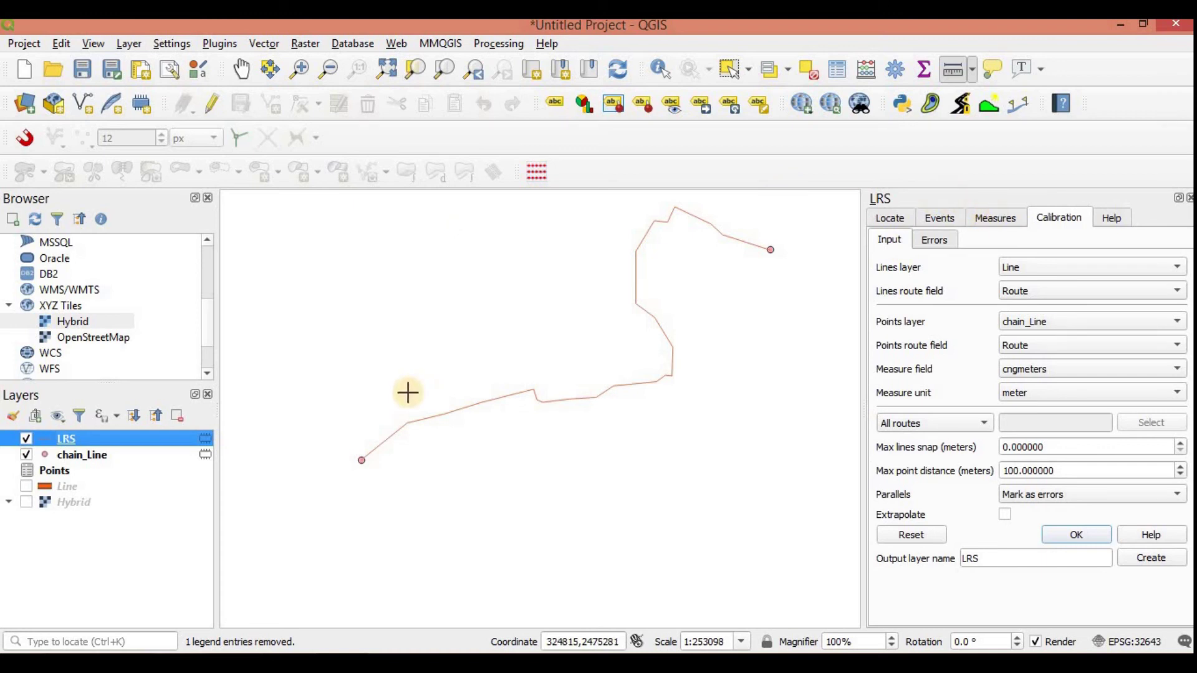
Step: Open the Points attribute table, move it aside, then close it
click(58, 473)
right_click(58, 473)
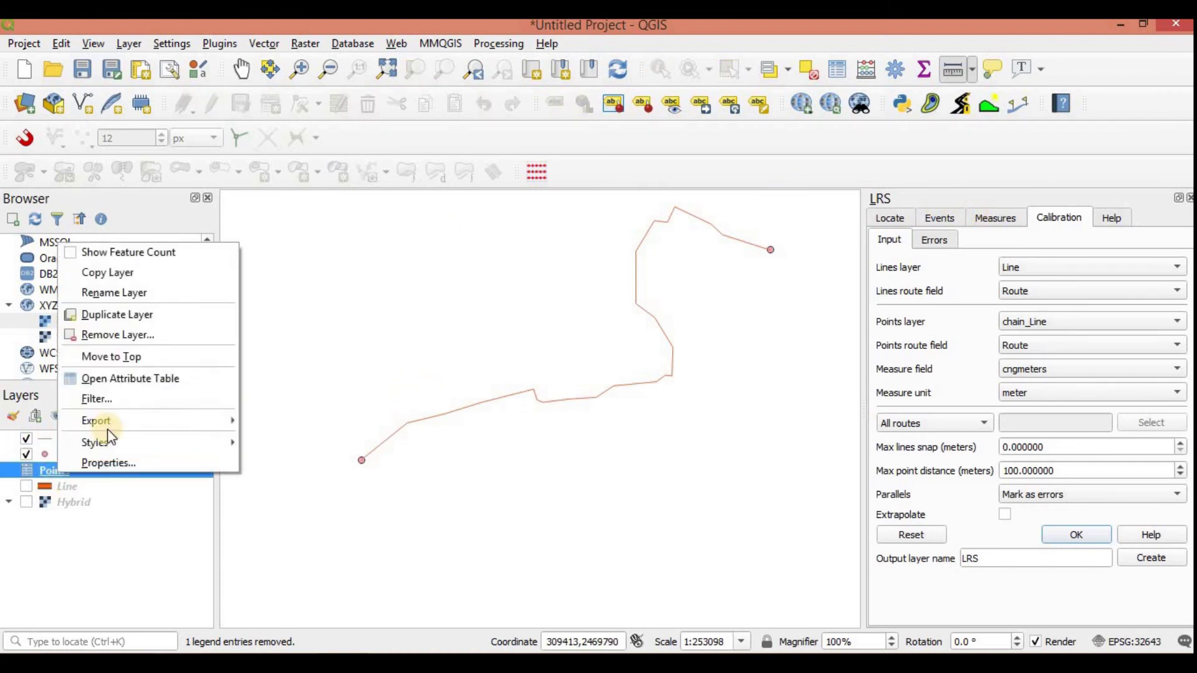
click(176, 379)
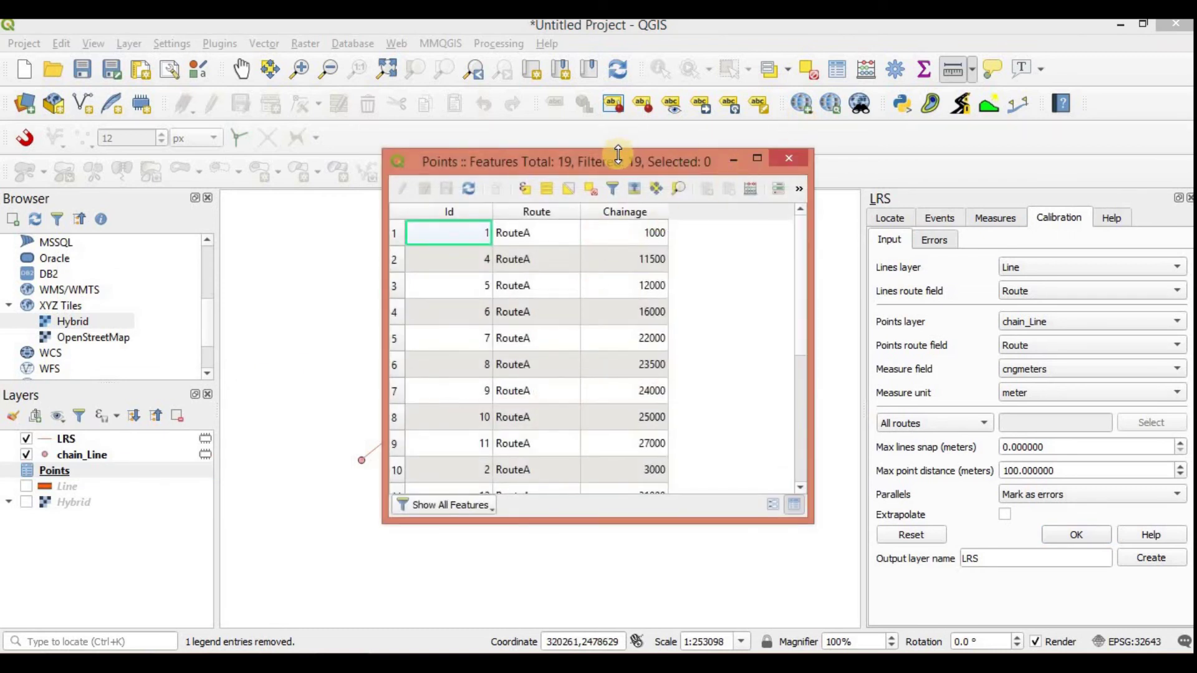
drag(616, 162, 860, 176)
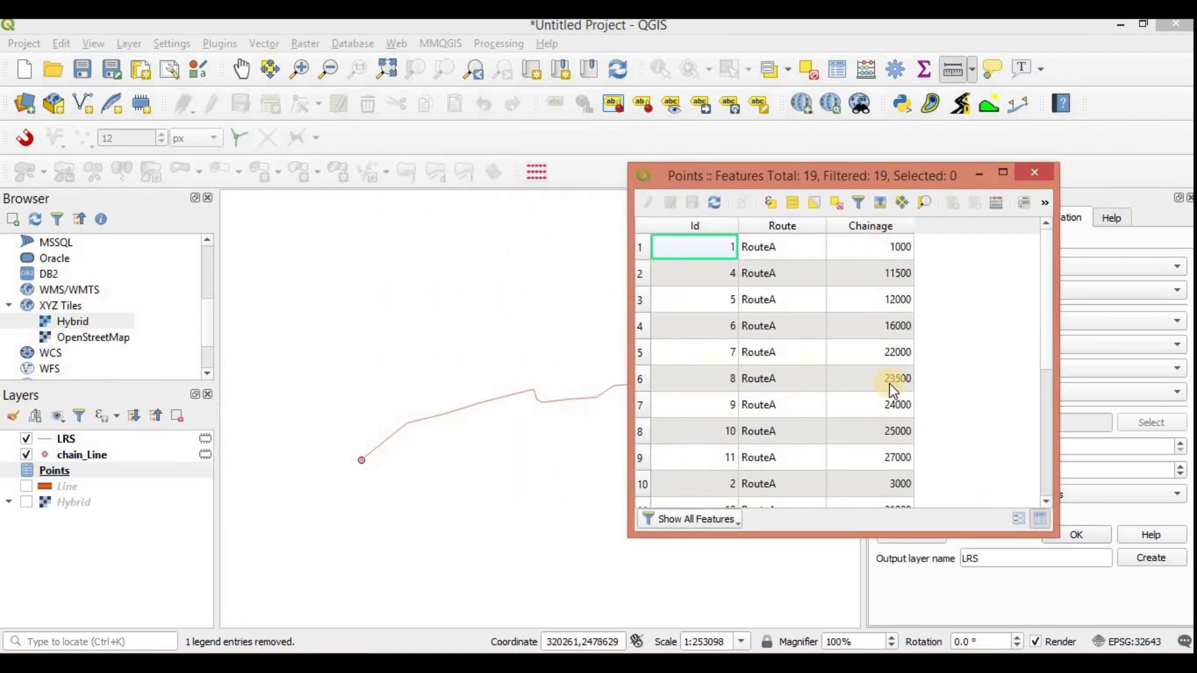
click(1046, 178)
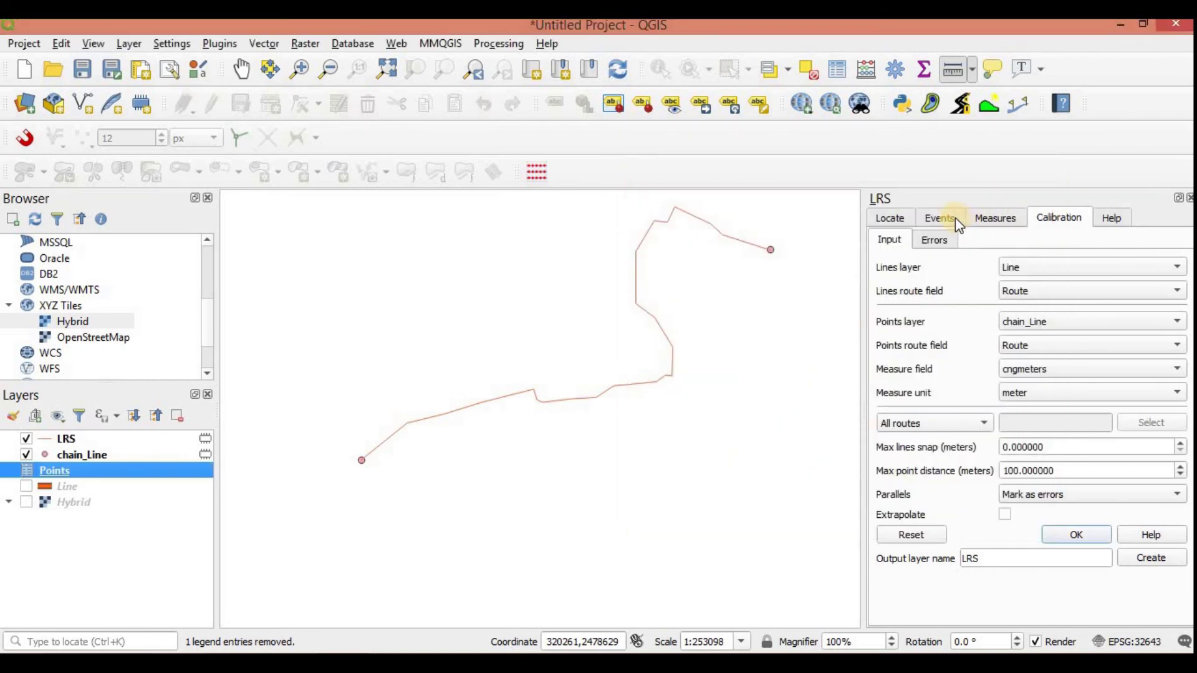
Step: In the Events tab, set measures layer LRS, route field Route, events layer Points, events route Route
click(940, 218)
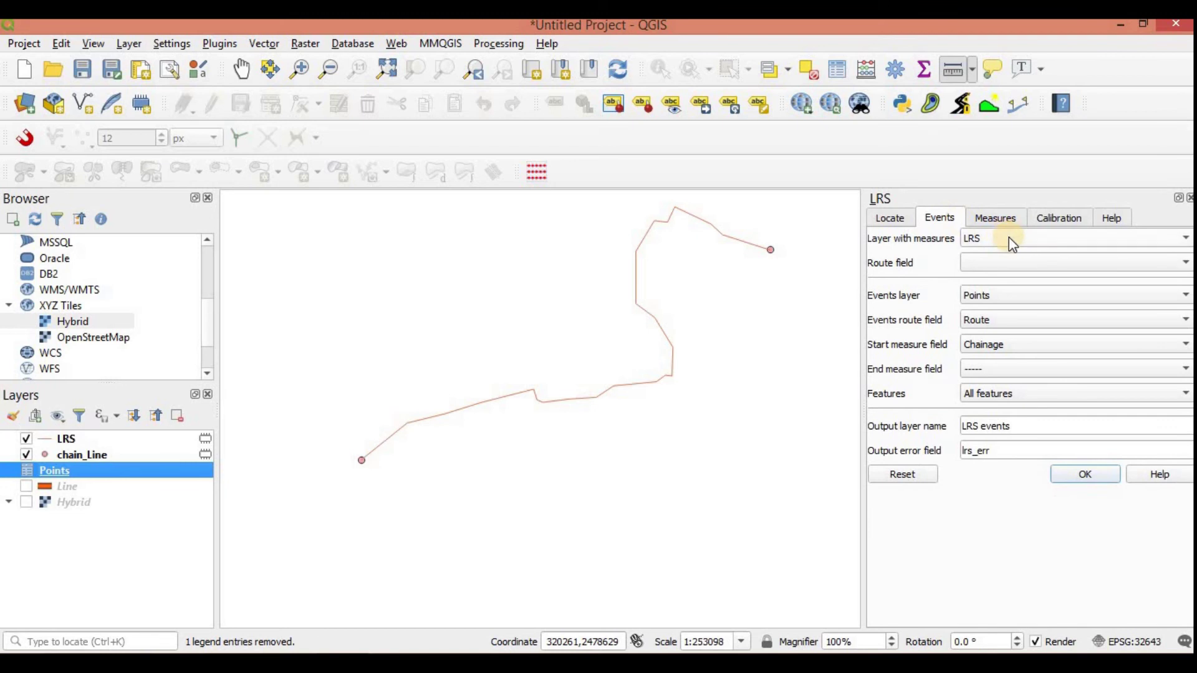
click(95, 441)
click(1108, 239)
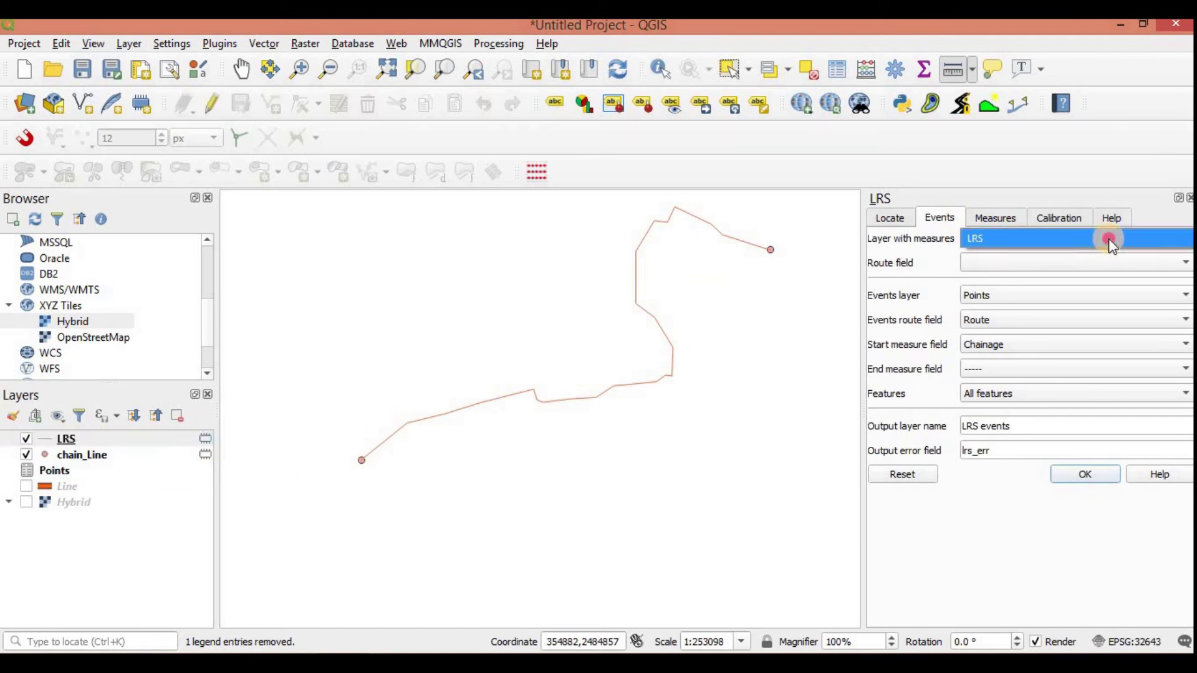
click(1109, 240)
click(1053, 263)
click(981, 282)
click(974, 294)
click(966, 283)
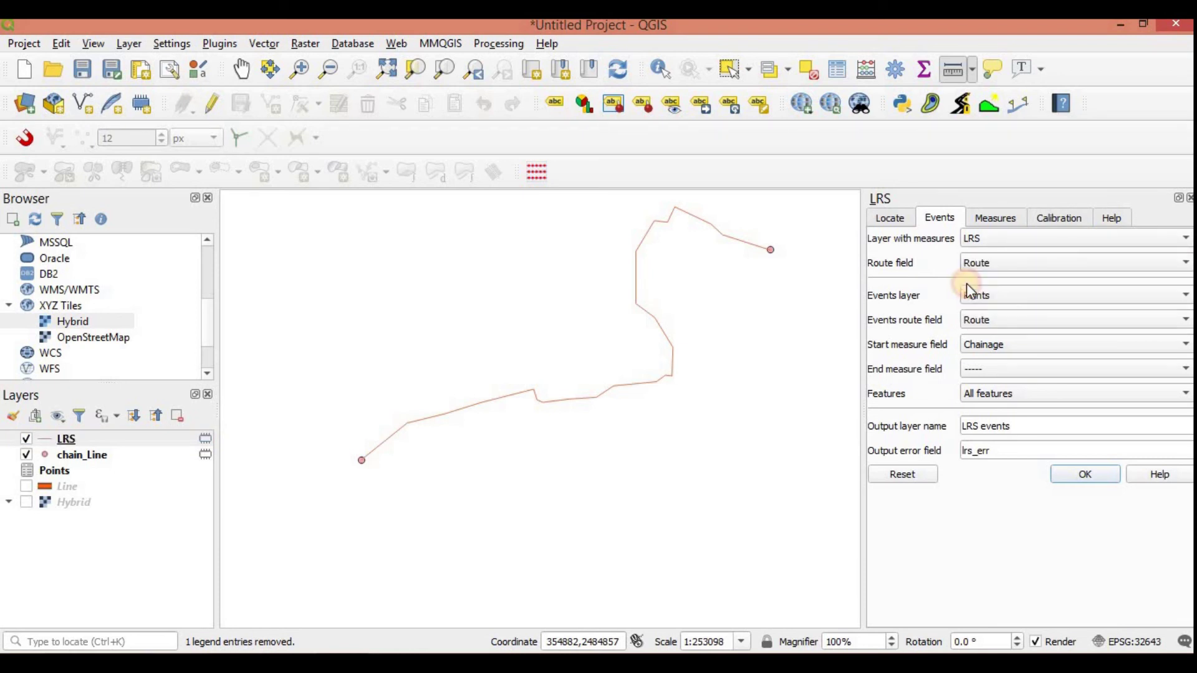
Step: Check the Points and LRS attribute tables for their route and measure fields
click(97, 472)
right_click(96, 471)
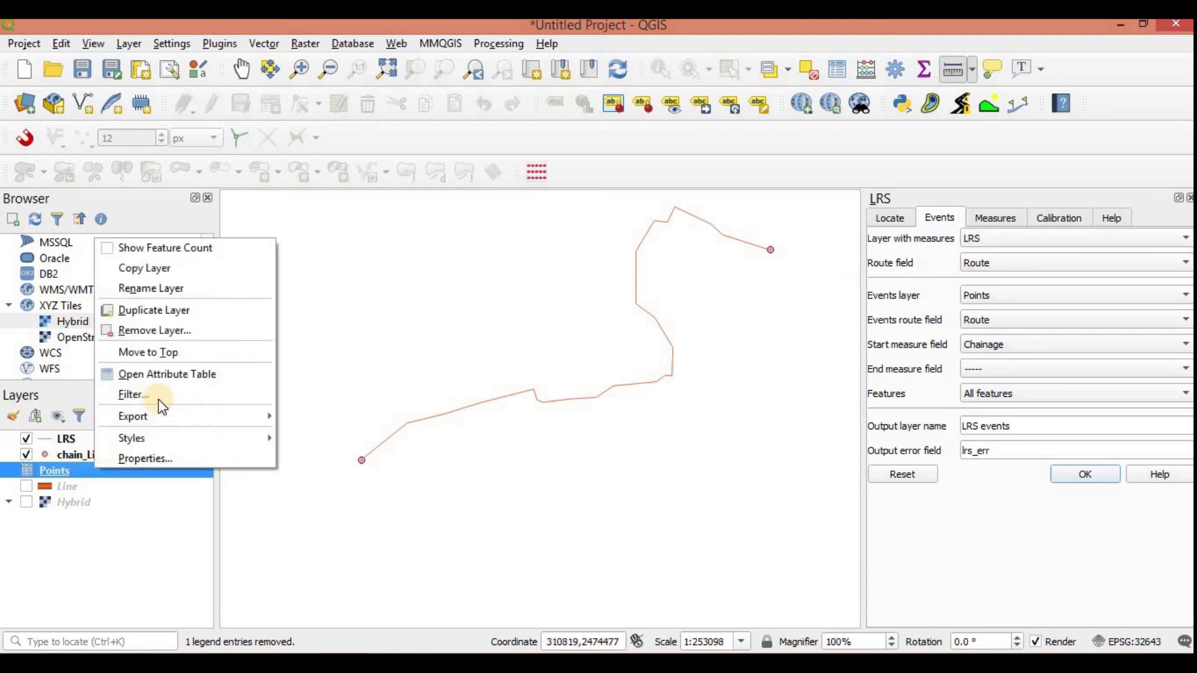
click(195, 374)
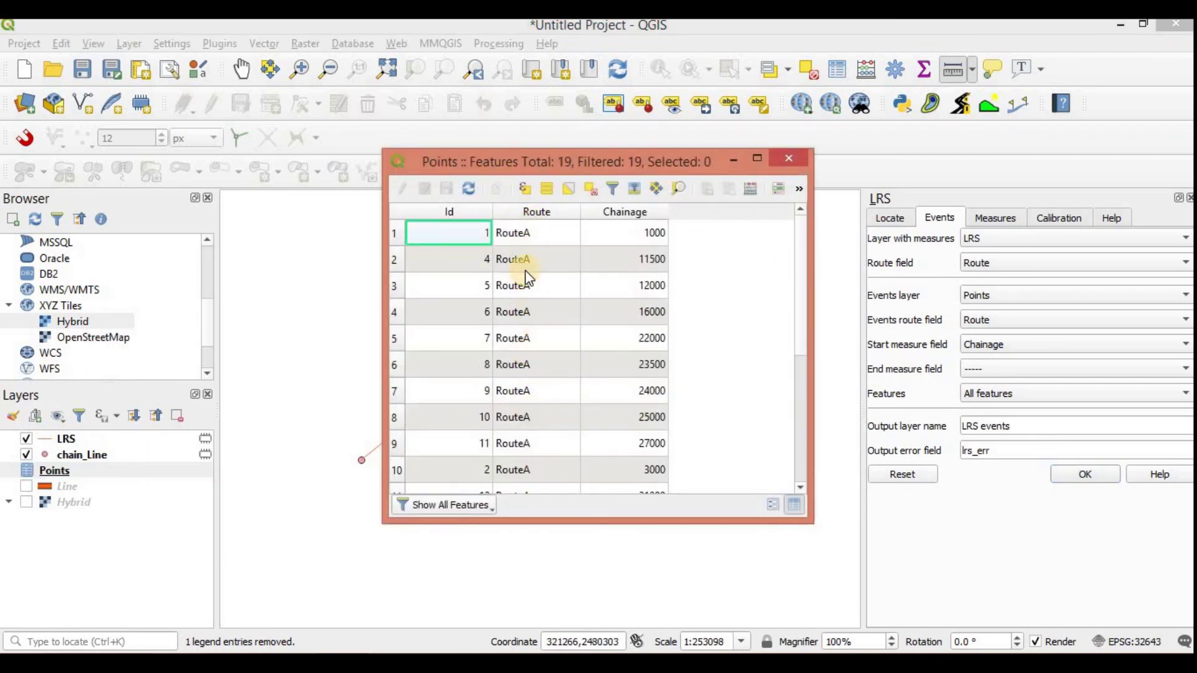
click(788, 160)
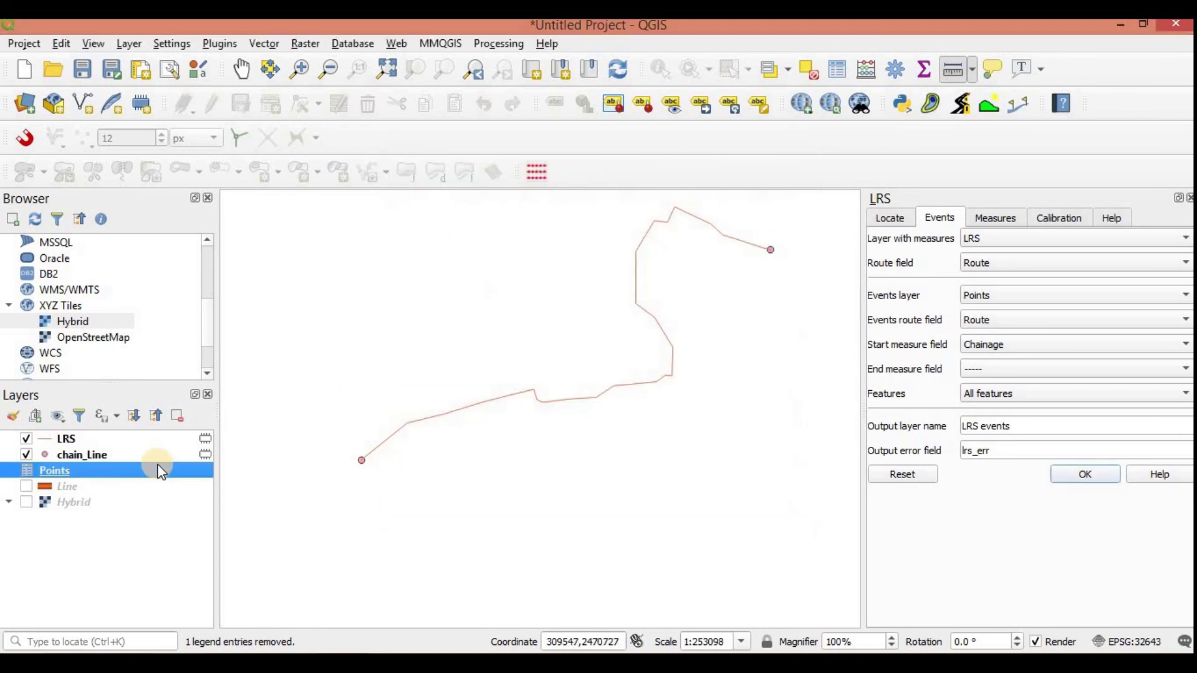
right_click(96, 441)
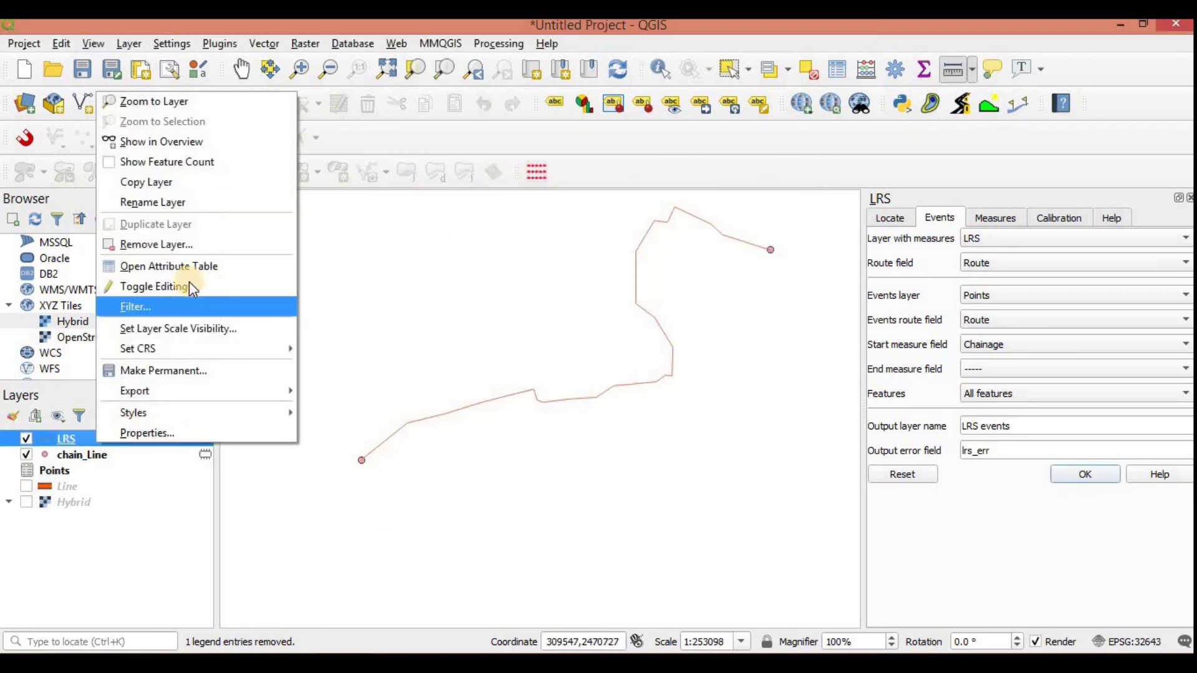
click(178, 268)
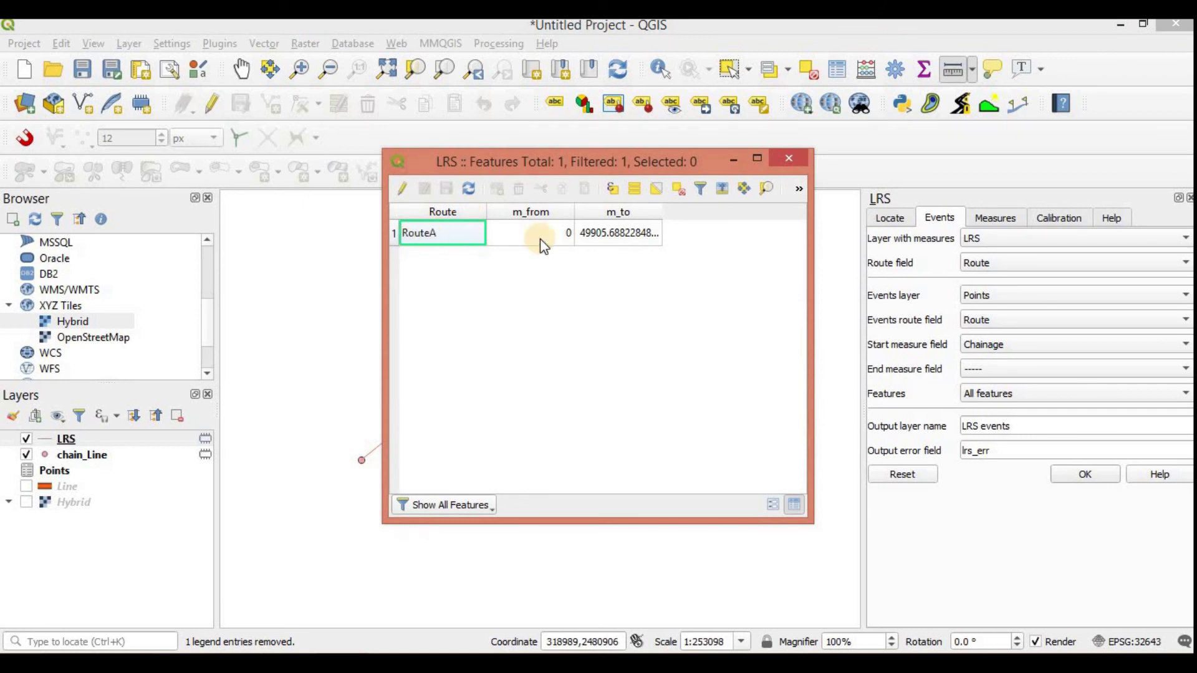
click(786, 157)
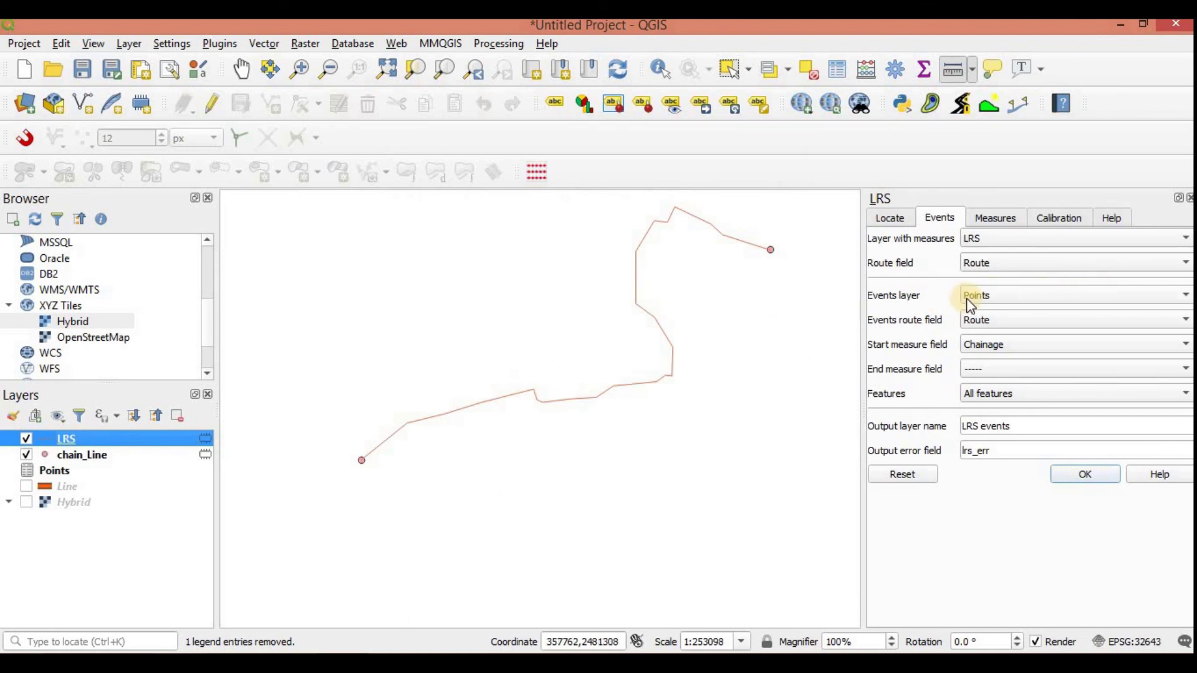
Step: Confirm Points with Route as events layer and set Chainage as the start measure
click(1010, 299)
click(983, 296)
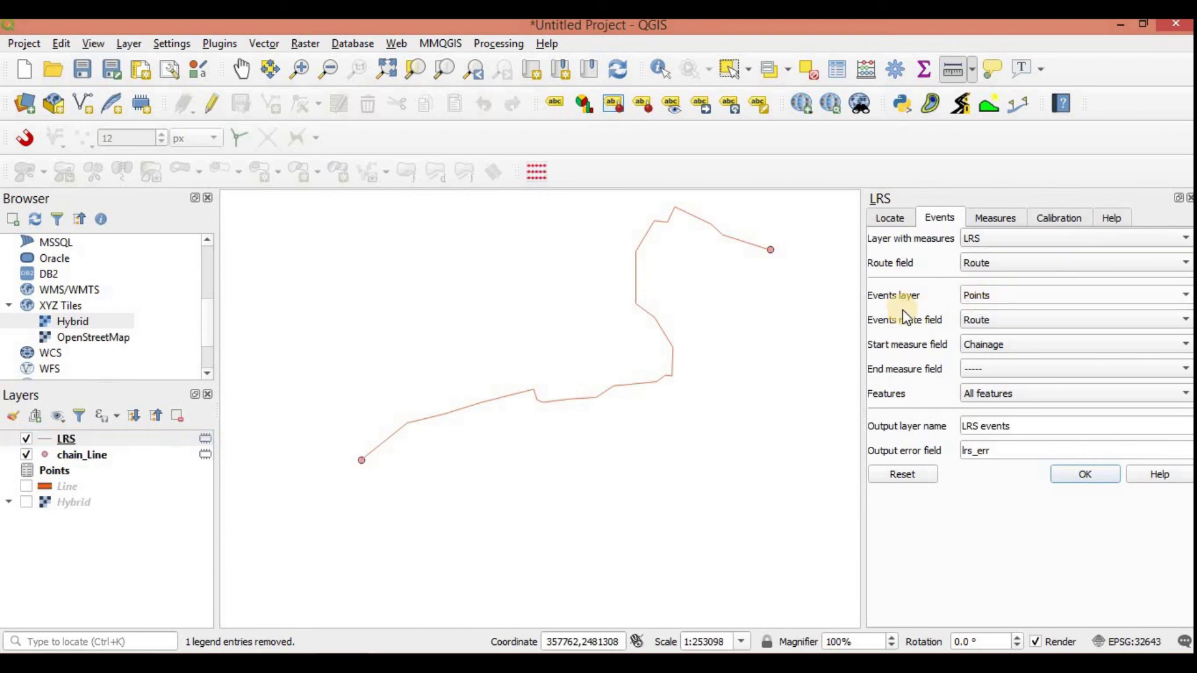
click(992, 323)
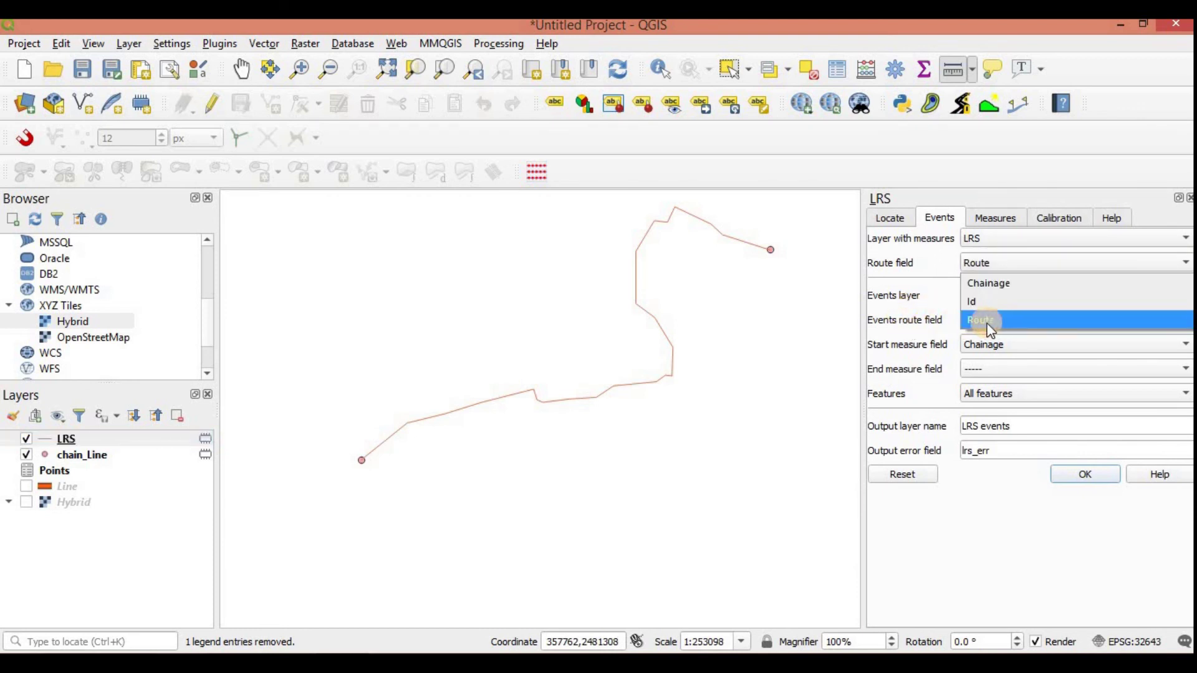
click(985, 320)
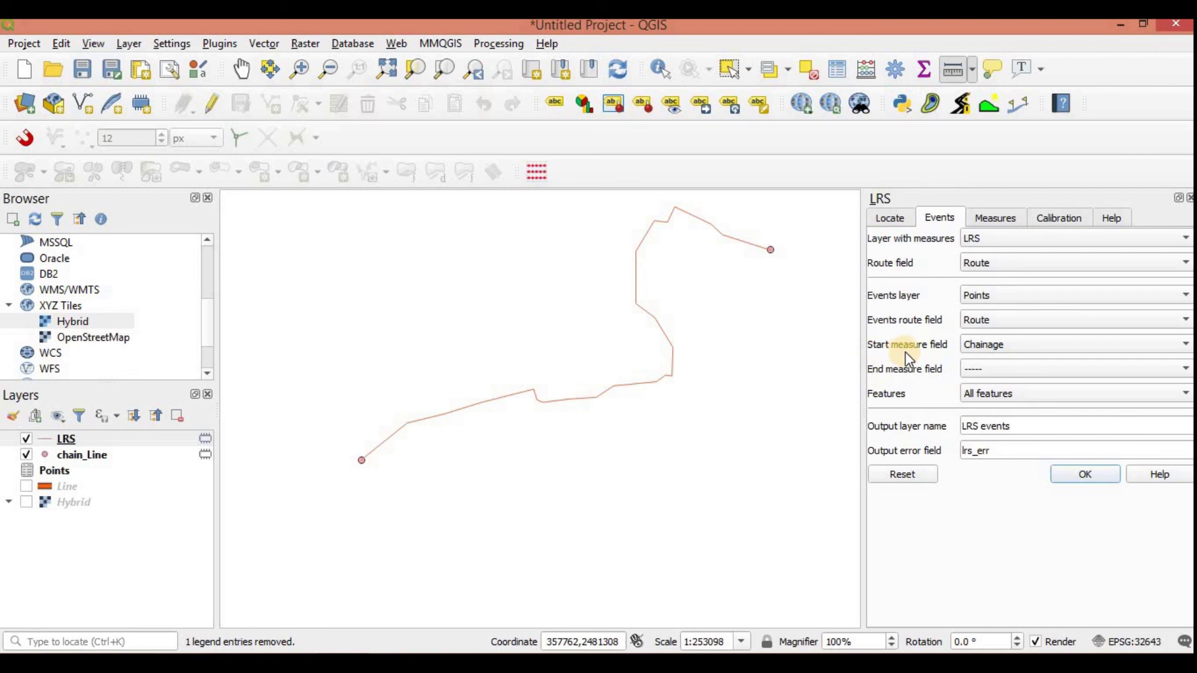
click(1004, 348)
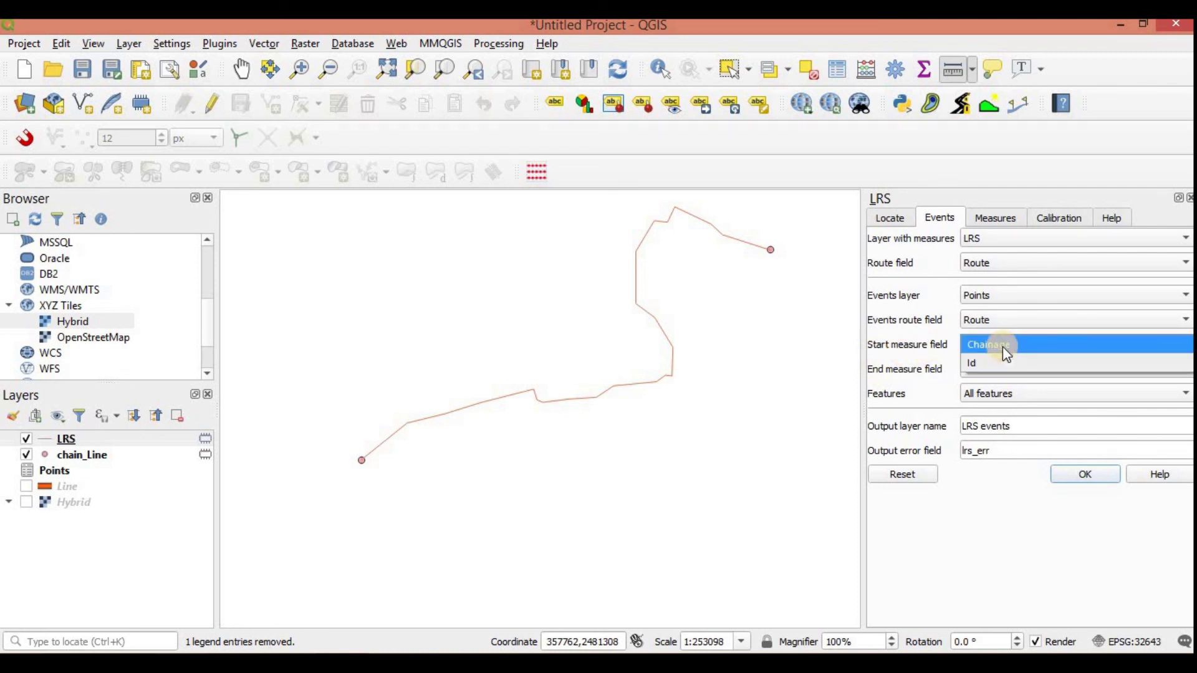
click(1002, 347)
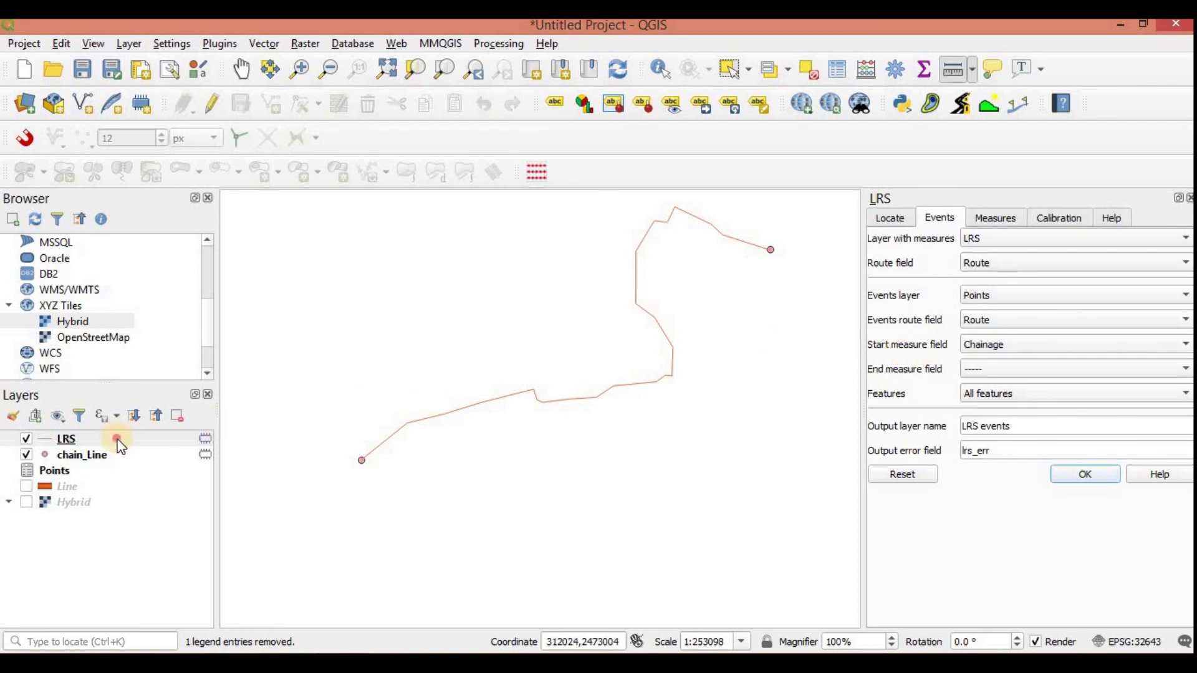
right_click(90, 469)
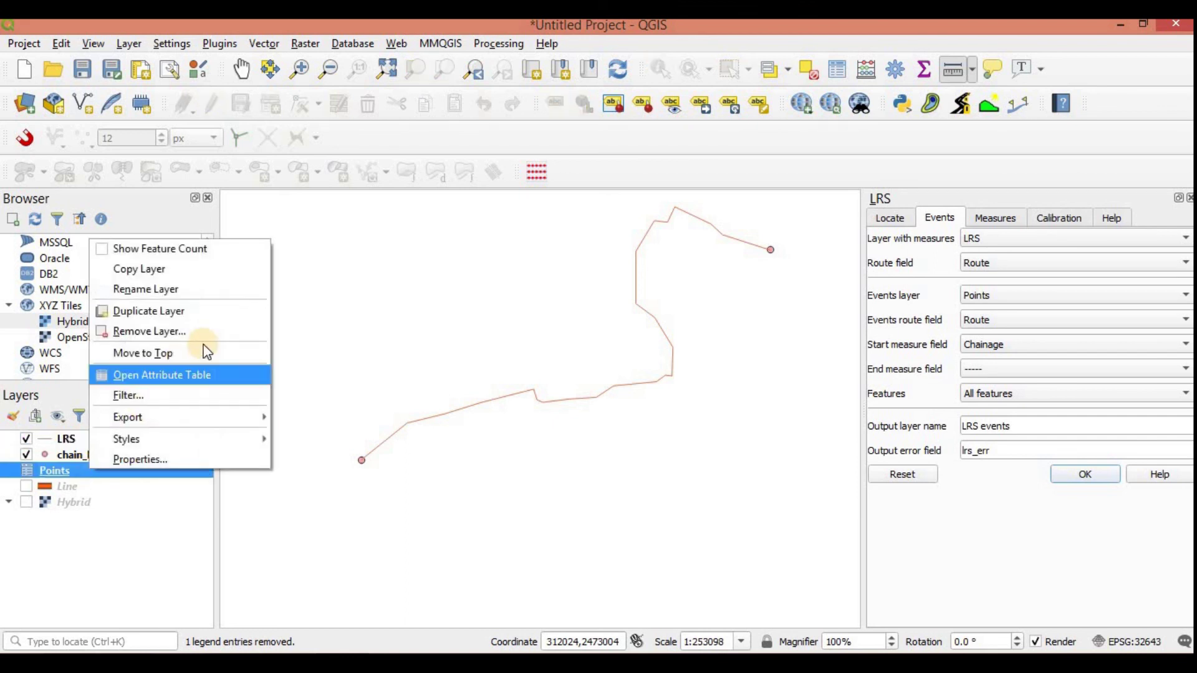
click(200, 374)
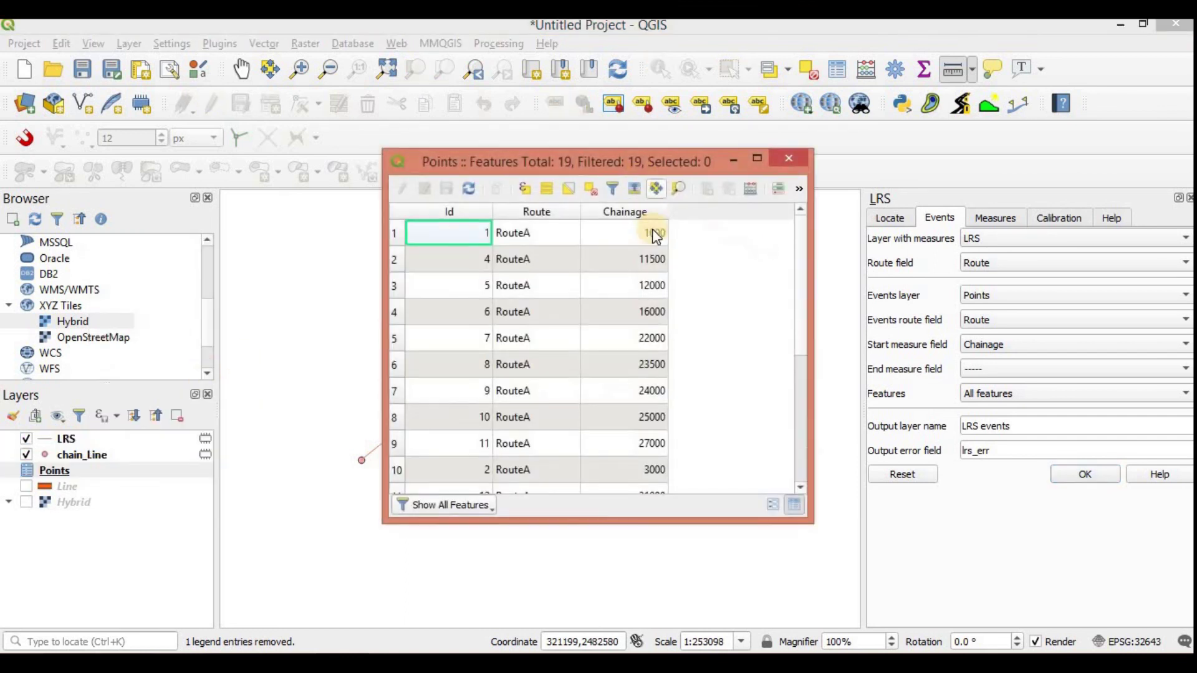
click(800, 161)
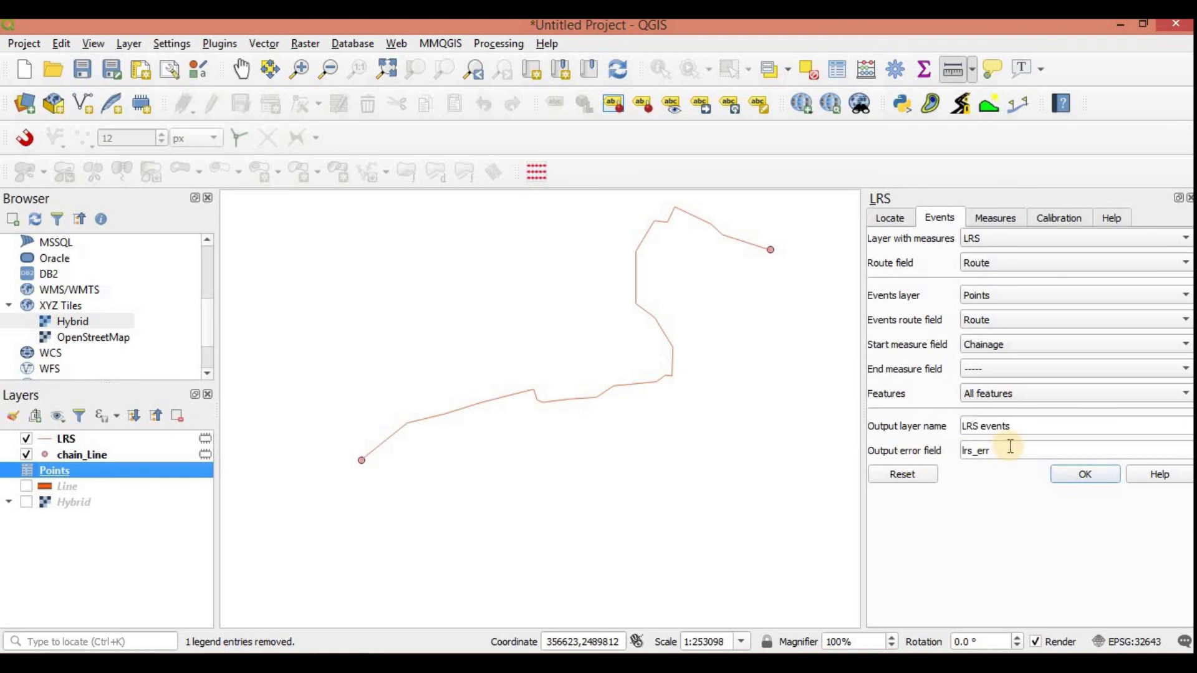
Step: Create the 'LRS events' point layer at the chainage distances along the route
click(1072, 475)
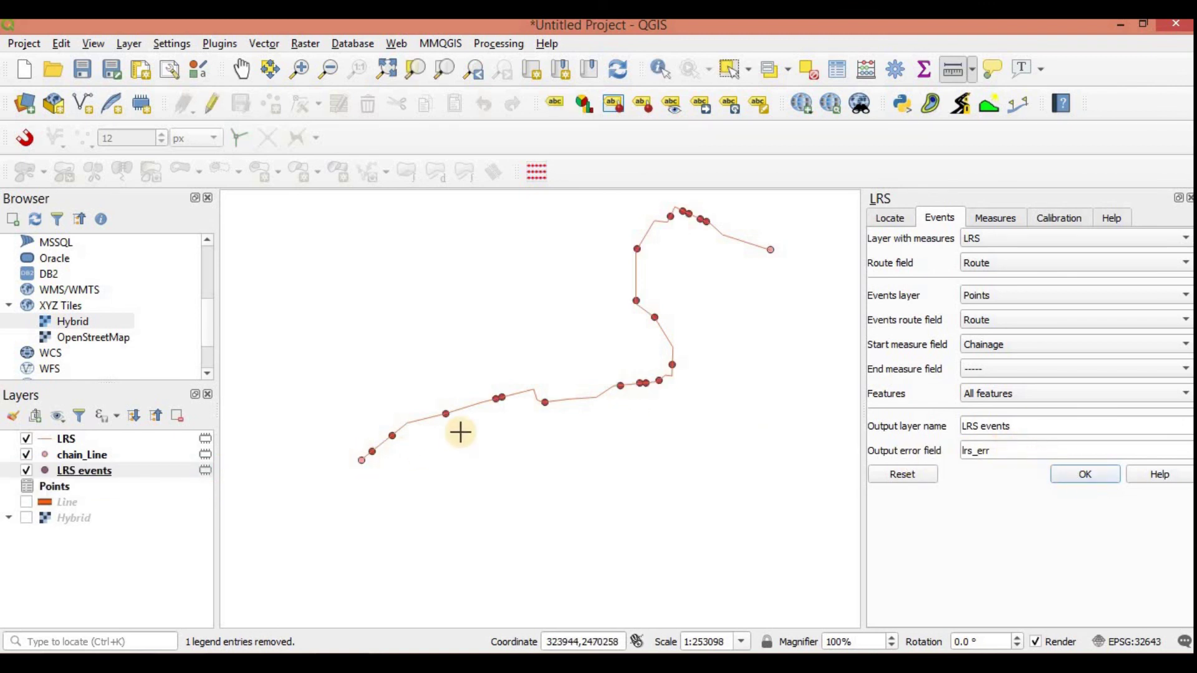
scroll(372, 446, up, 2)
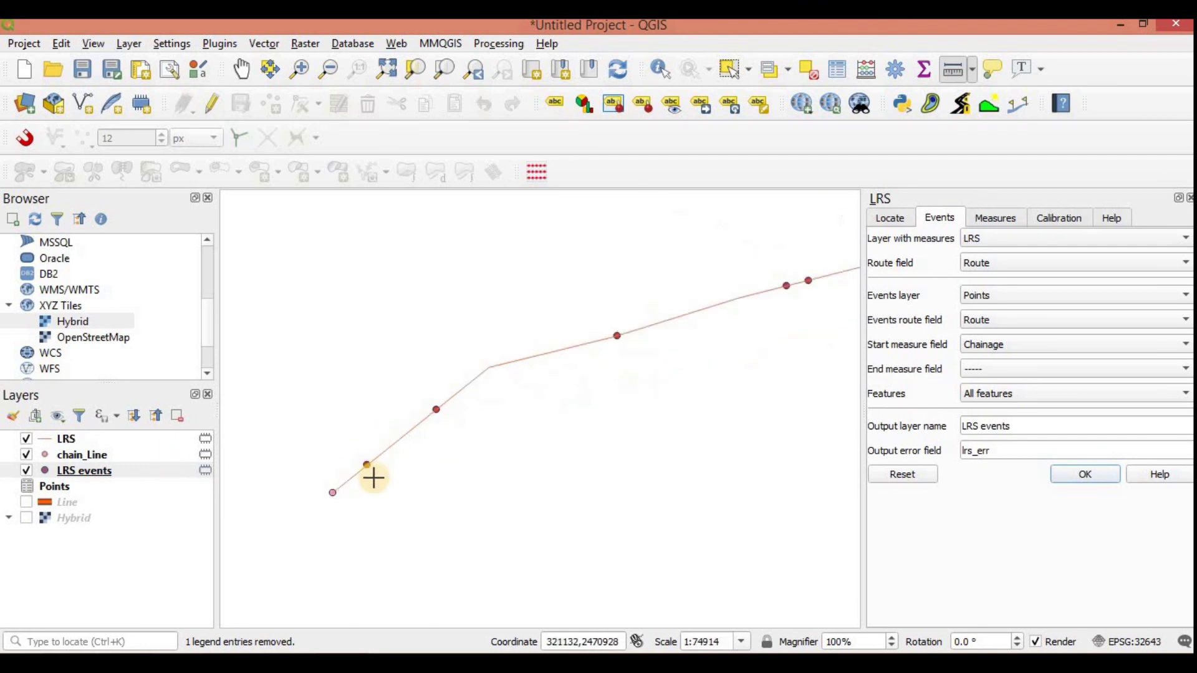
scroll(371, 475, down, 2)
scroll(337, 492, up, 4)
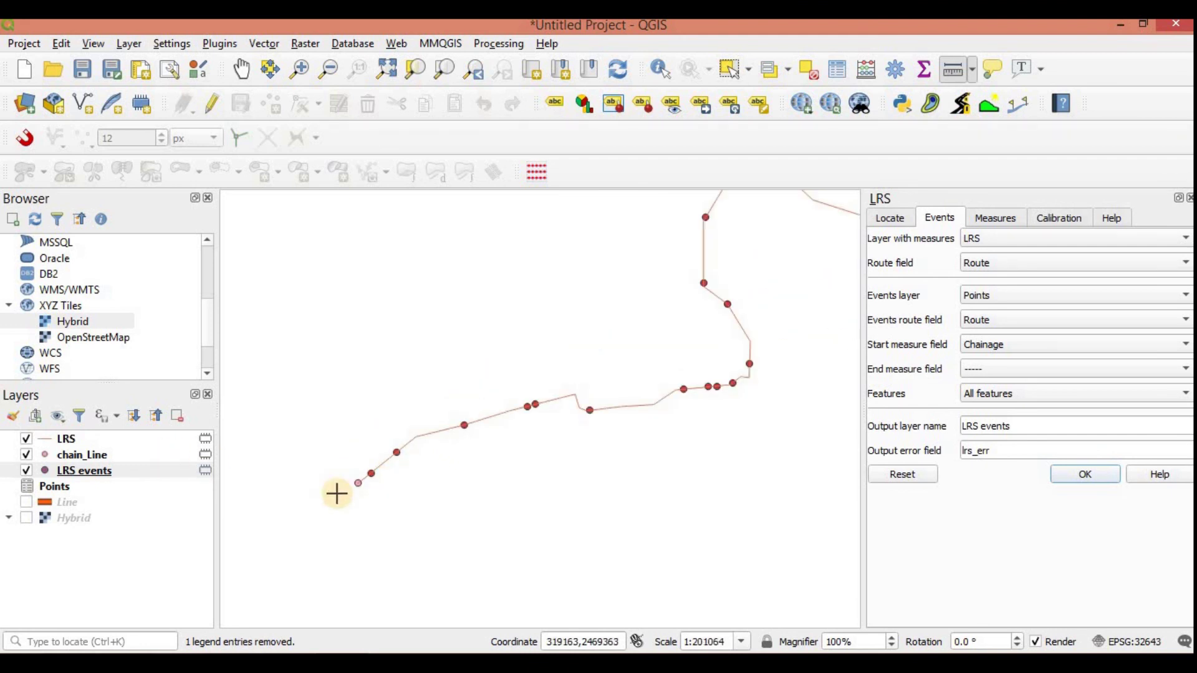
Step: Measure the distance from the route's start point to an event point, then close the readout
click(544, 394)
drag(681, 323, 329, 209)
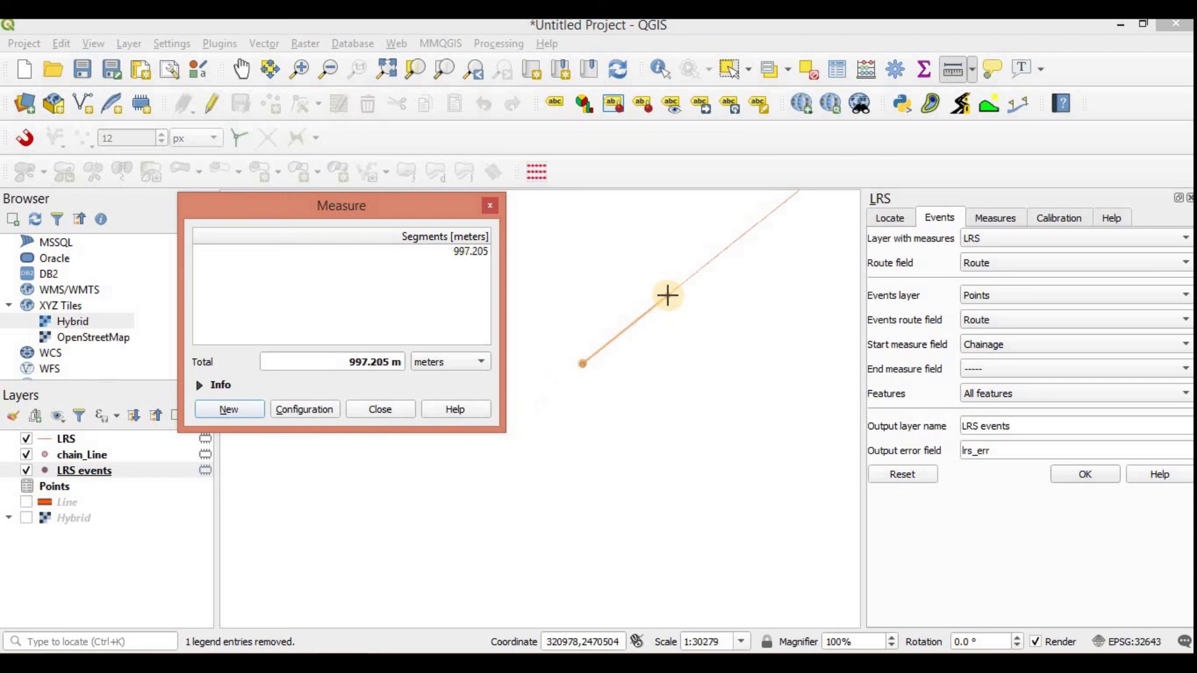
scroll(668, 294, down, 3)
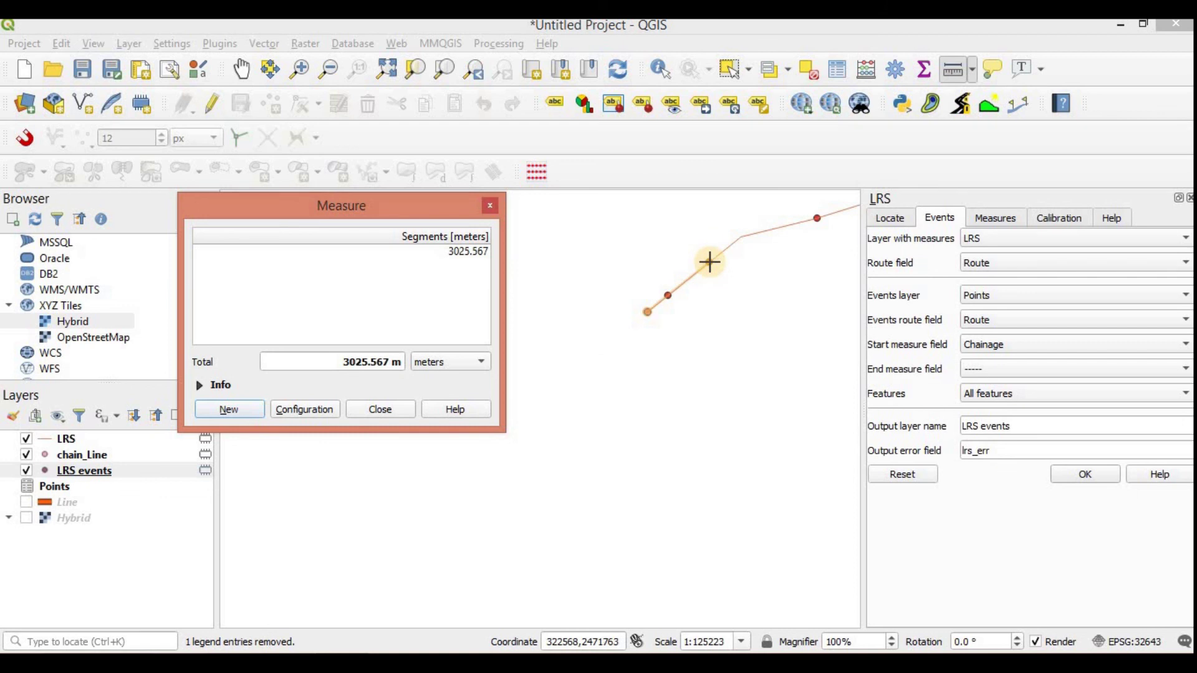
click(742, 236)
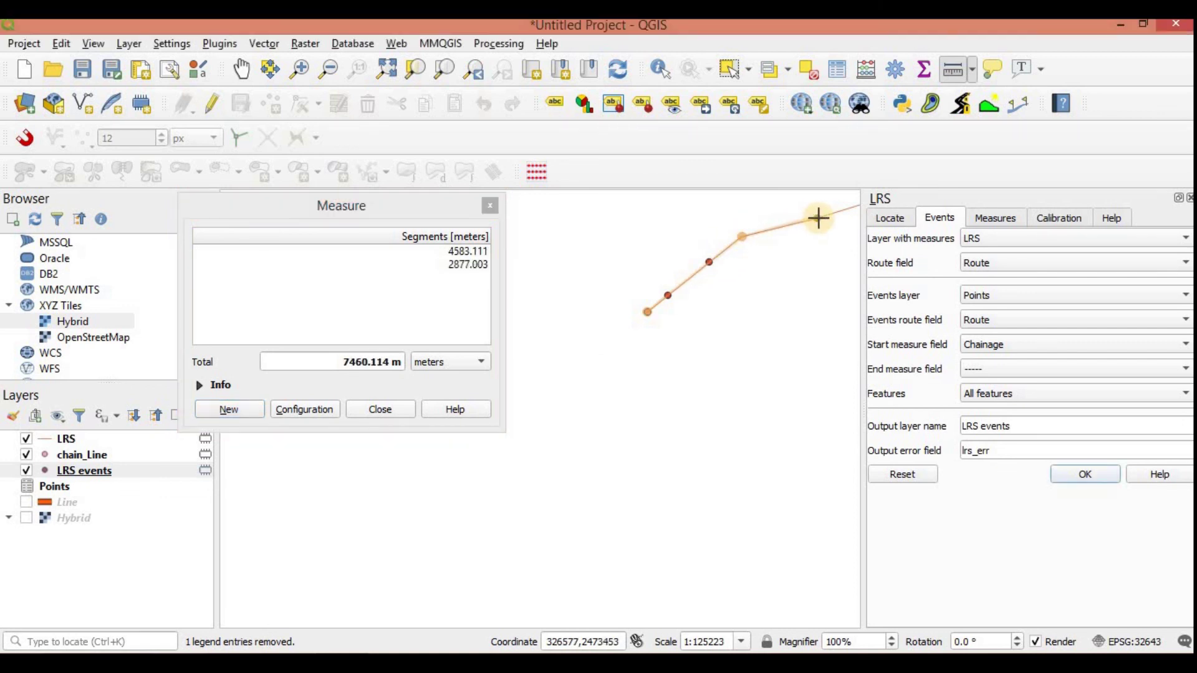
click(490, 206)
scroll(673, 386, down, 3)
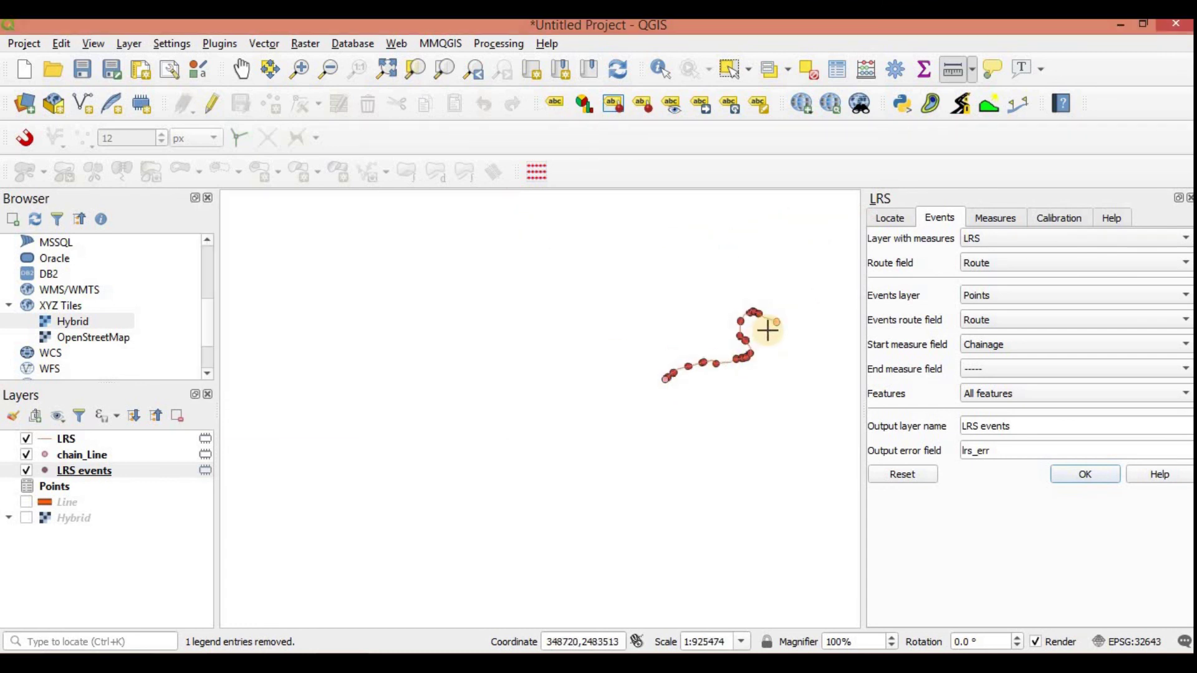